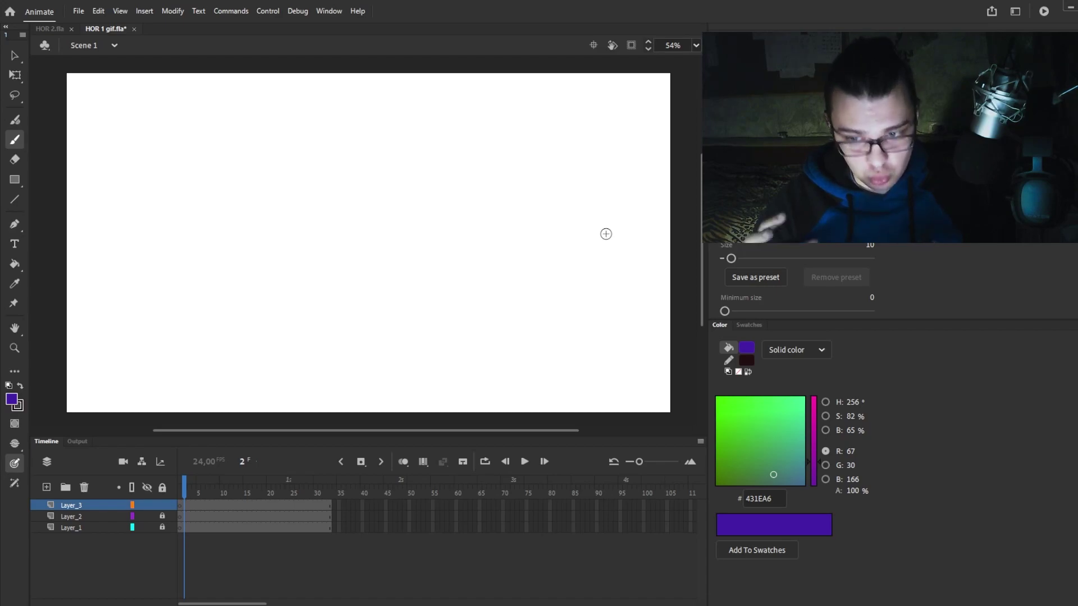
- Draw a thick purple freehand line with the Brush and a thin dark freehand line with the Pencil on Layer_3
{"action": "mouse_move", "coordinate": [195, 132]}
{"action": "left_mouse_down"}
{"action": "mouse_move", "coordinate": [161, 181]}
{"action": "mouse_move", "coordinate": [192, 317]}
{"action": "mouse_move", "coordinate": [318, 254]}
{"action": "mouse_move", "coordinate": [447, 351]}
{"action": "mouse_move", "coordinate": [552, 247]}
{"action": "left_mouse_up"}
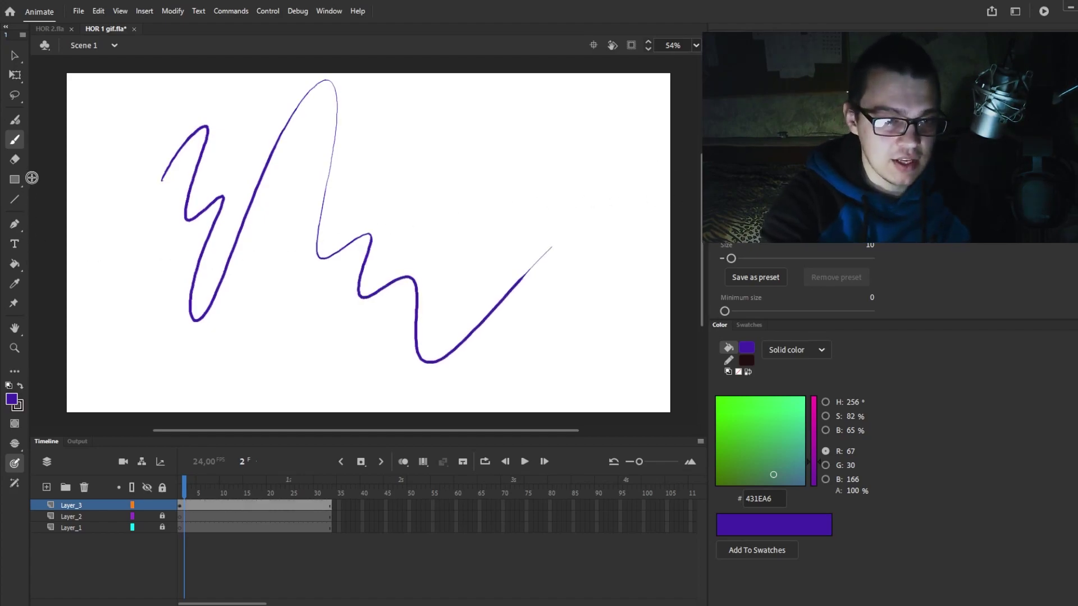
{"action": "key", "text": "shift+y"}
{"action": "mouse_move", "coordinate": [383, 152]}
{"action": "left_mouse_down"}
{"action": "mouse_move", "coordinate": [432, 222]}
{"action": "mouse_move", "coordinate": [562, 327]}
{"action": "left_mouse_up"}
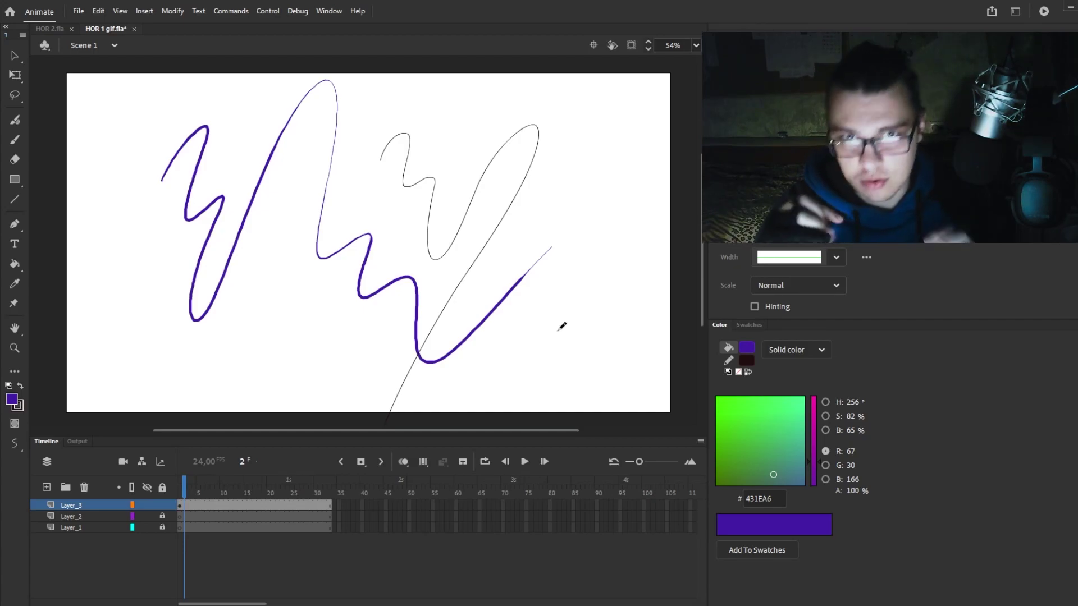
- Delete the pencil line and the purple brush line from the canvas
{"action": "key", "text": "Delete"}
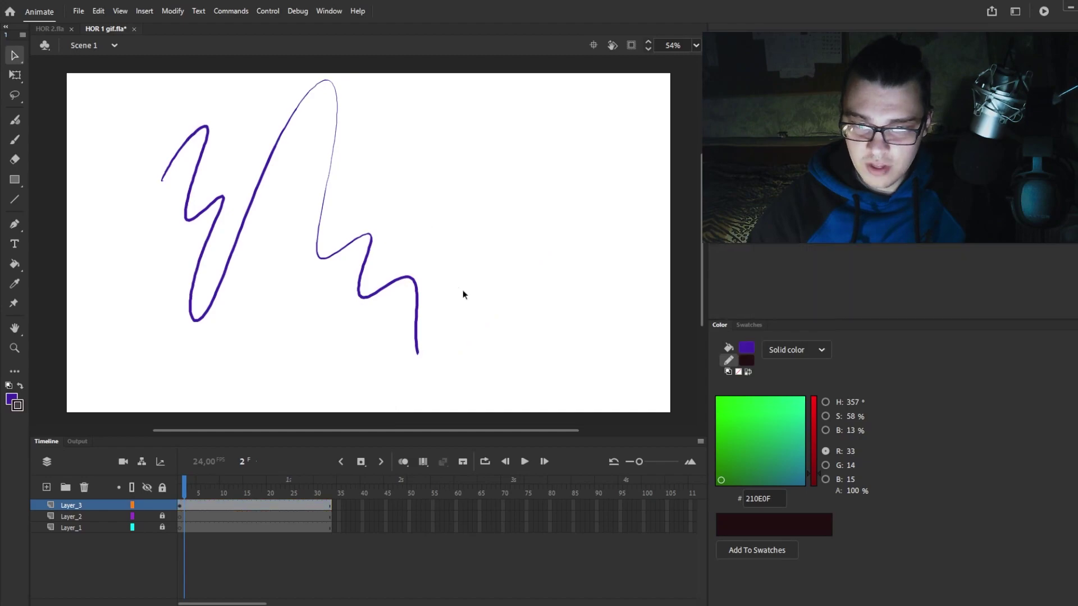
{"action": "left_click", "coordinate": [418, 306]}
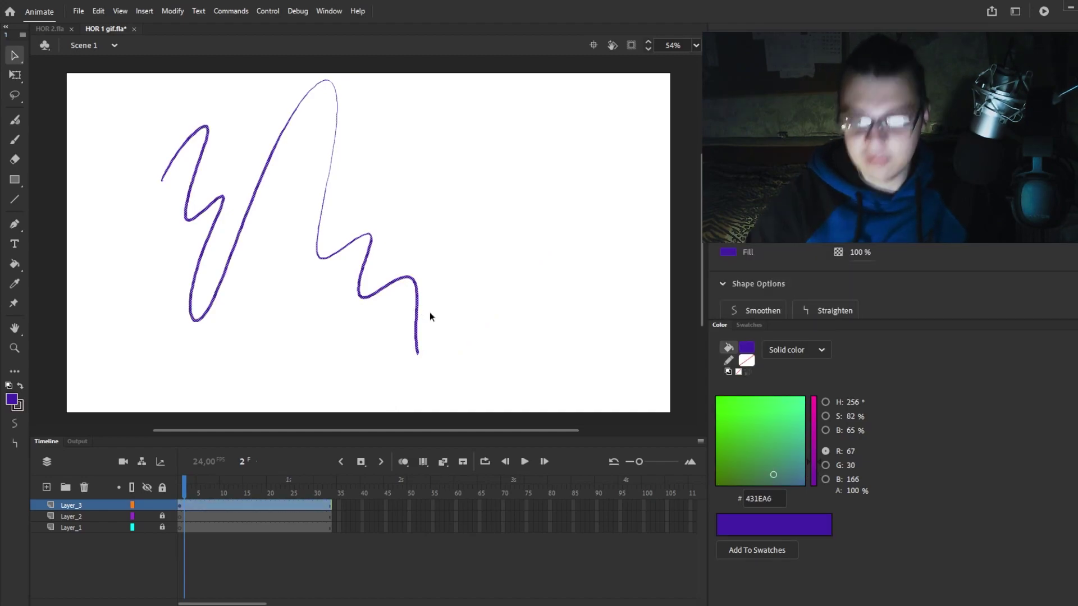
{"action": "key", "text": "Delete"}
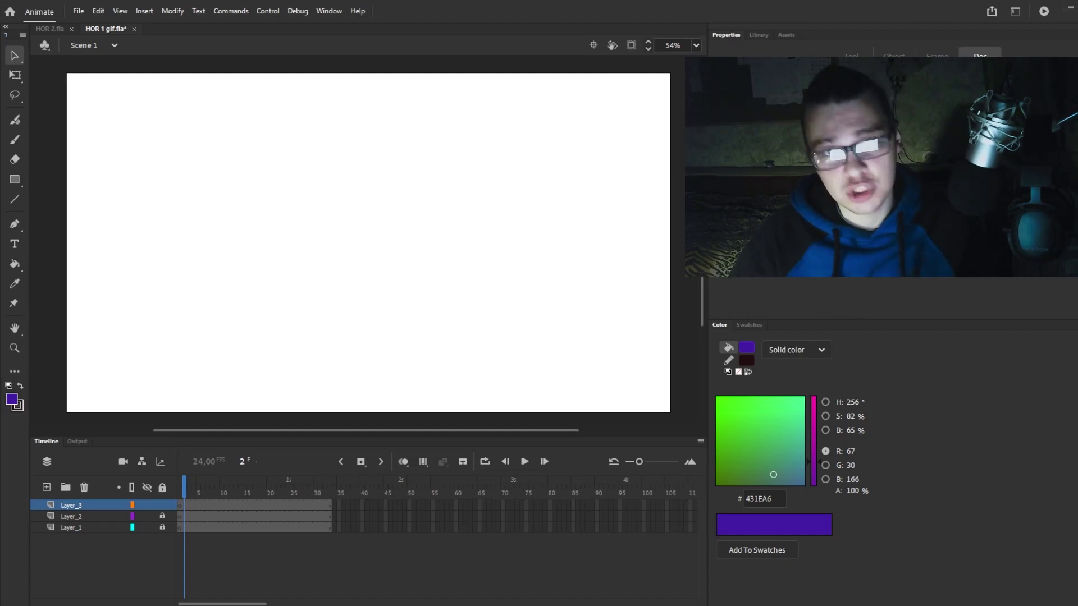
- Draw freehand zigzag strokes across the empty canvas, starting with a purple 431EA6 Brush stroke
{"action": "key", "text": "b"}
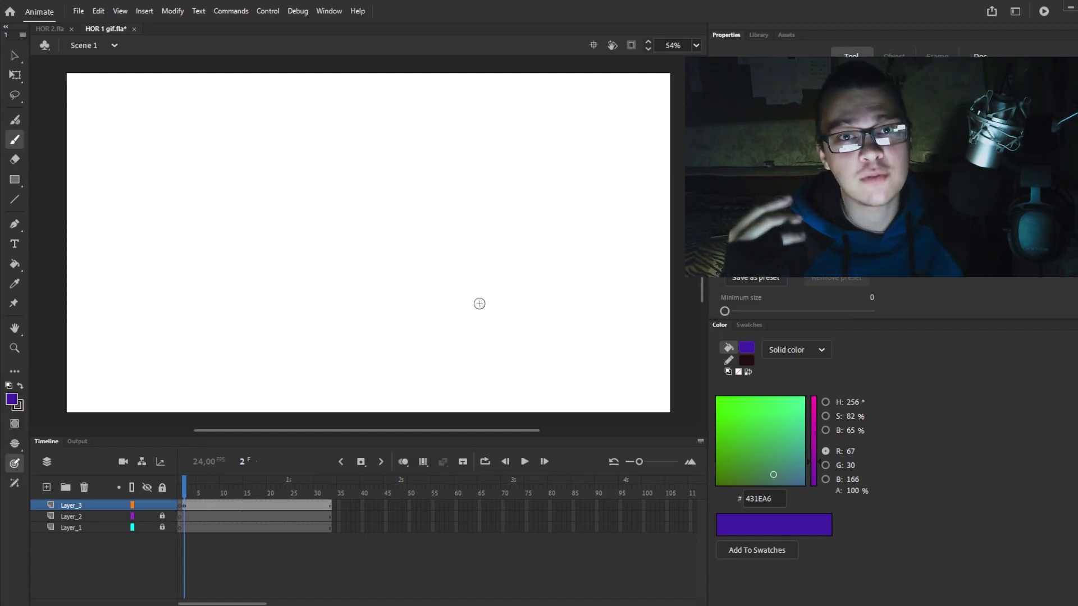
{"action": "mouse_move", "coordinate": [154, 119]}
{"action": "left_mouse_down"}
{"action": "mouse_move", "coordinate": [163, 260]}
{"action": "mouse_move", "coordinate": [239, 264]}
{"action": "mouse_move", "coordinate": [412, 309]}
{"action": "left_mouse_up"}
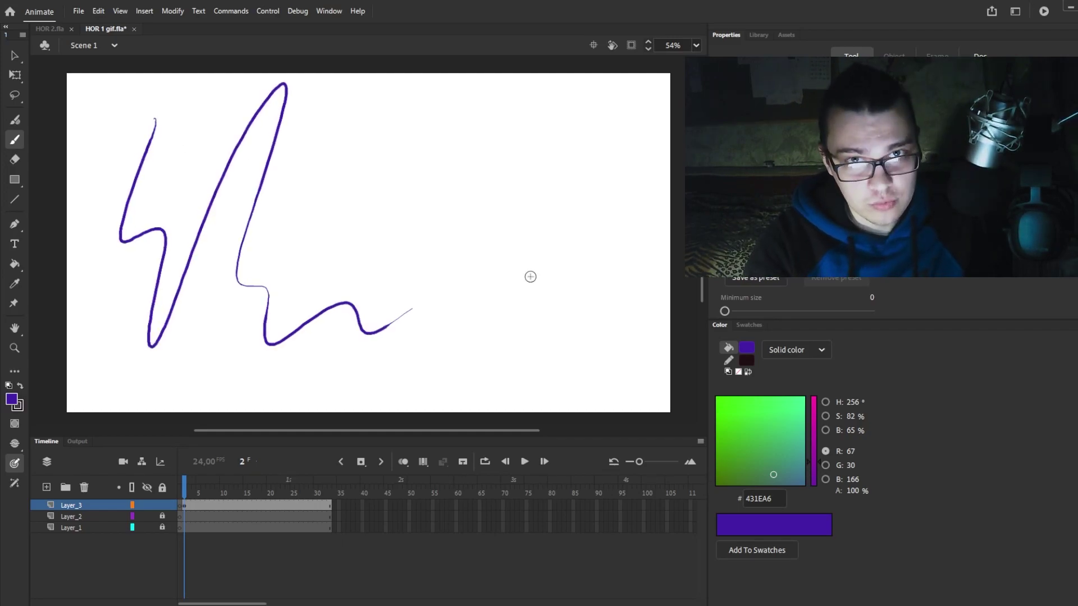
{"action": "mouse_move", "coordinate": [388, 191]}
{"action": "left_mouse_down"}
{"action": "mouse_move", "coordinate": [423, 174]}
{"action": "mouse_move", "coordinate": [466, 335]}
{"action": "mouse_move", "coordinate": [612, 270]}
{"action": "left_mouse_up"}
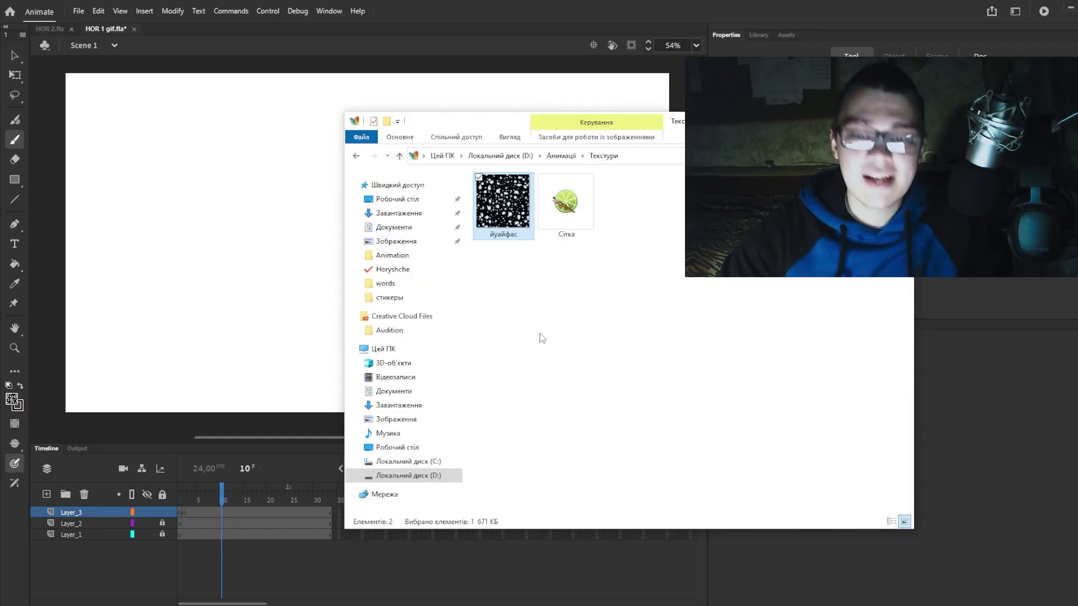
- Place the йуайфас texture image on the stage at frame 10 without replacing existing library items, and scale it down to fit the canvas
{"action": "left_click_drag", "start_coordinate": [502, 202], "coordinate": [234, 254]}
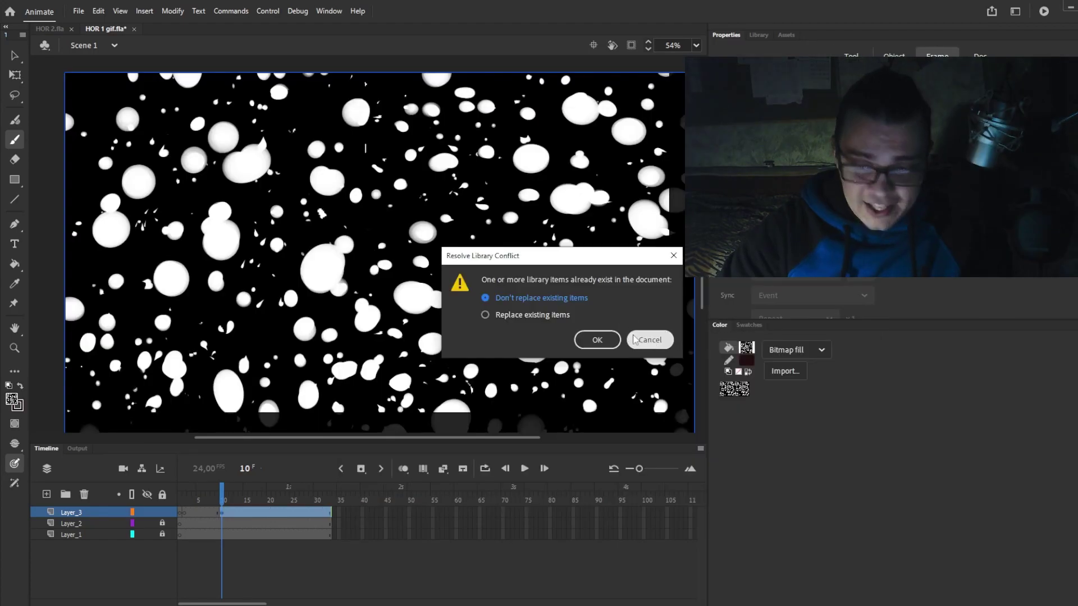
{"action": "left_click", "coordinate": [598, 339]}
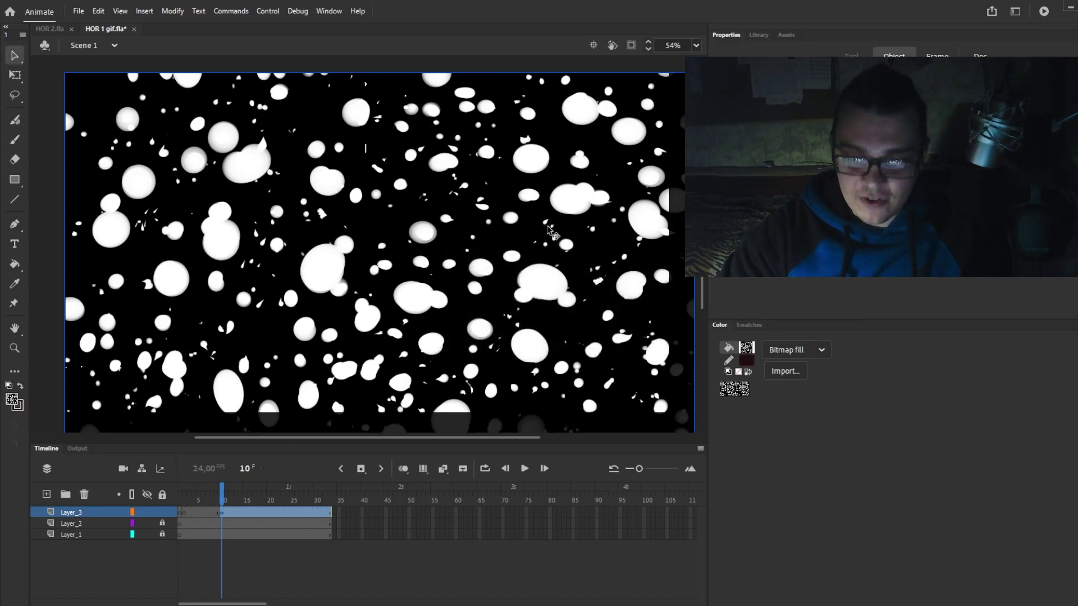
{"action": "left_click_drag", "start_coordinate": [547, 231], "coordinate": [408, 272]}
{"action": "key", "text": "q"}
{"action": "left_click_drag", "start_coordinate": [556, 113], "coordinate": [350, 318]}
{"action": "left_click_drag", "start_coordinate": [334, 376], "coordinate": [473, 162]}
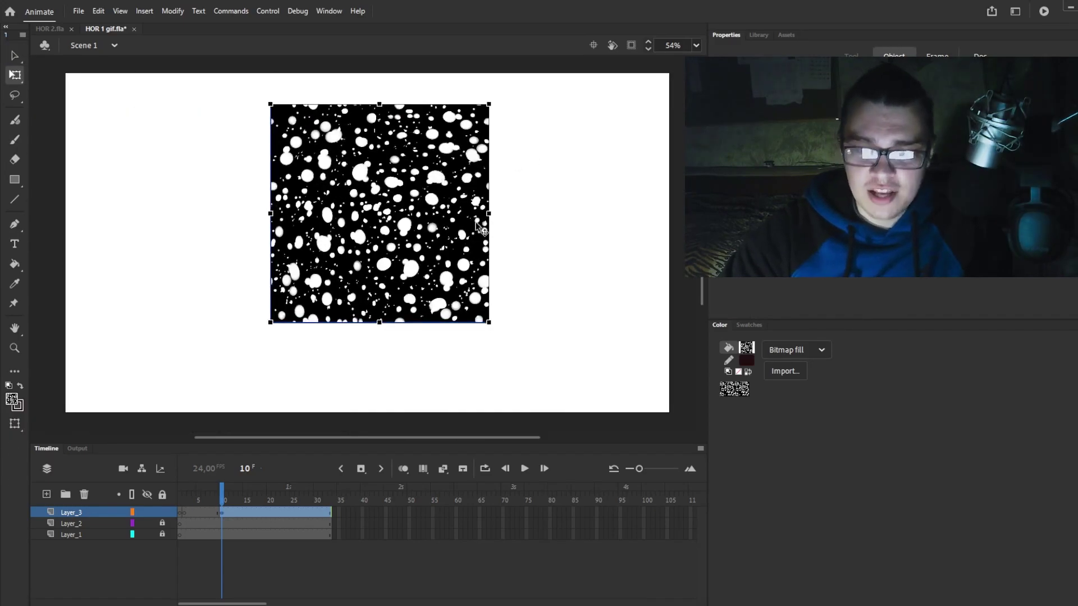
- Try stretching the texture image sideways, undo the stretch, and move the image slightly lower on the canvas
{"action": "left_click_drag", "start_coordinate": [491, 214], "coordinate": [655, 202]}
{"action": "key", "text": "ctrl+z"}
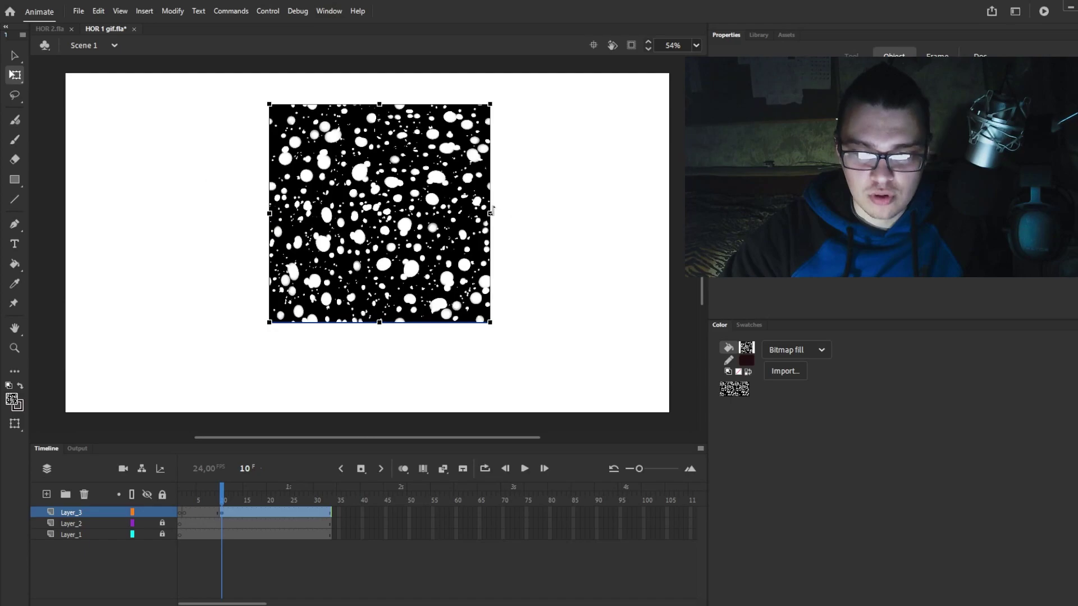
{"action": "left_click_drag", "start_coordinate": [431, 196], "coordinate": [428, 228]}
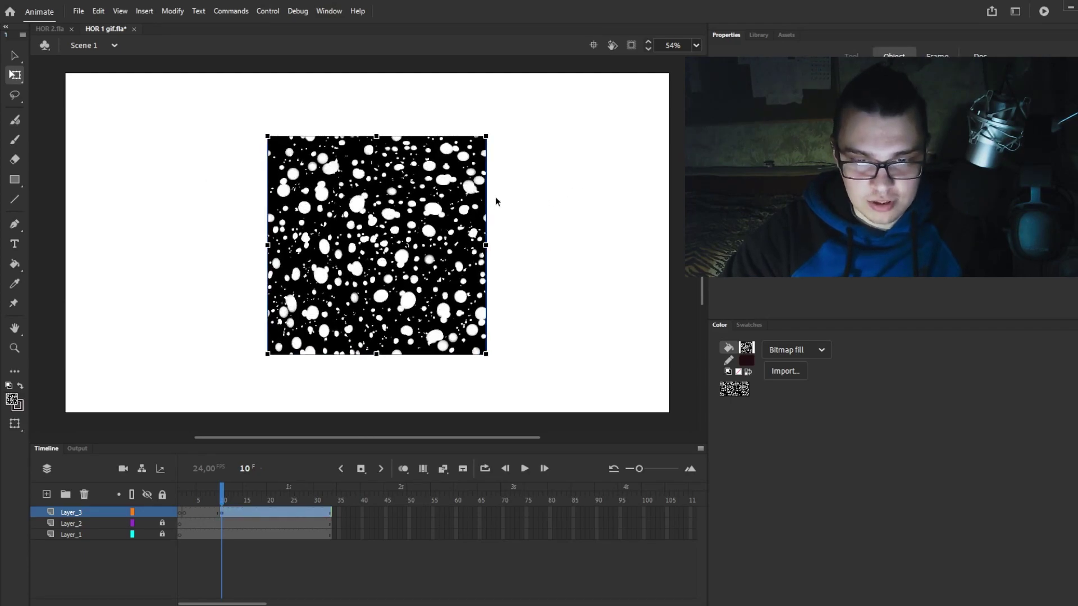
- Sample fill colours from two spots of the unbroken texture image with the Eyedropper
{"action": "key", "text": "i"}
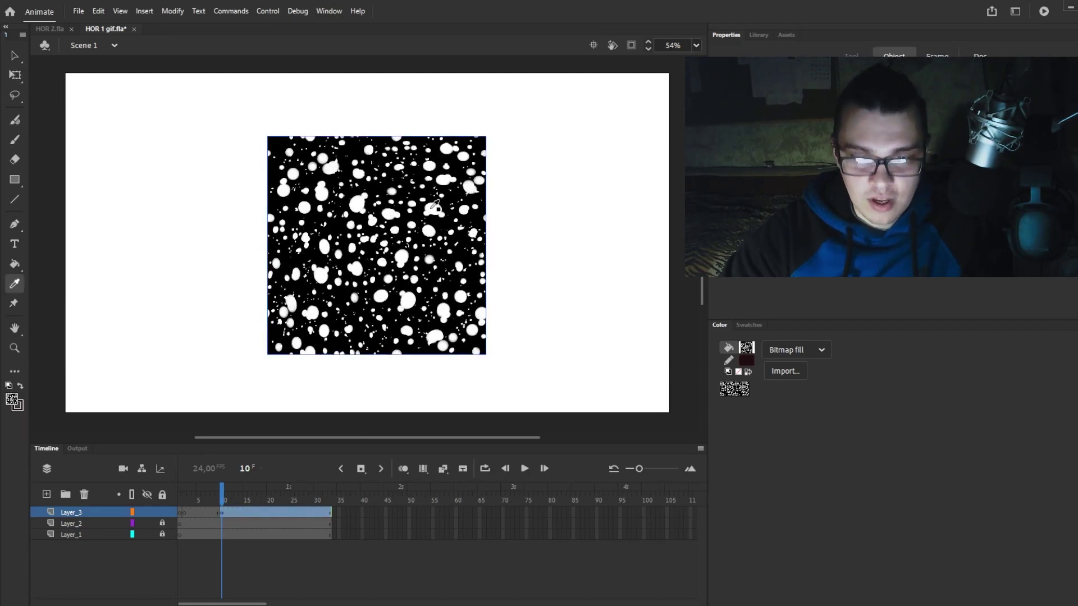
{"action": "left_click", "coordinate": [379, 188]}
{"action": "key", "text": "i"}
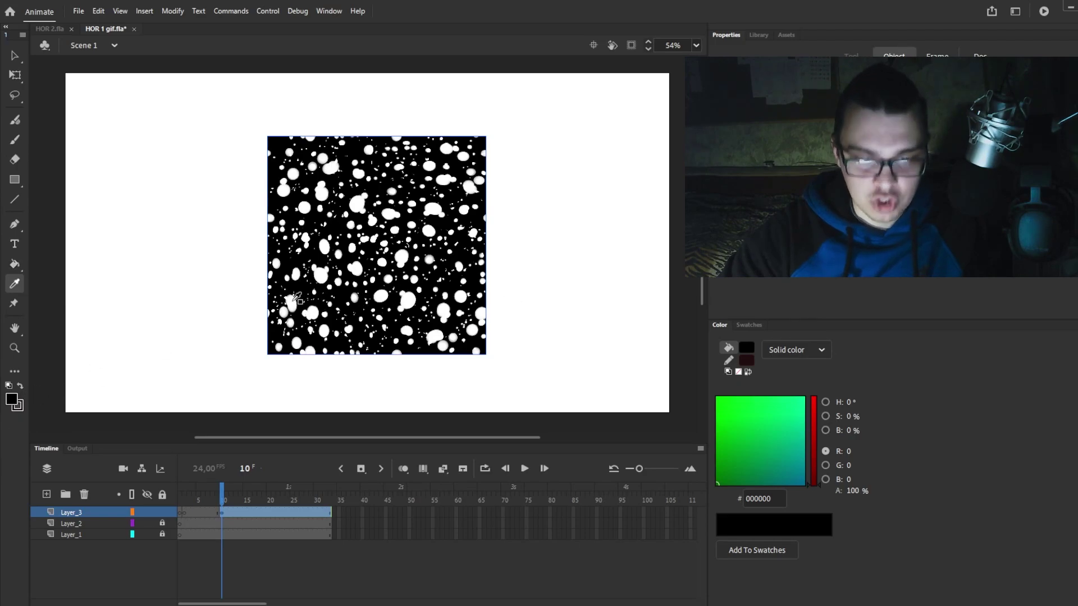
{"action": "left_click", "coordinate": [295, 302]}
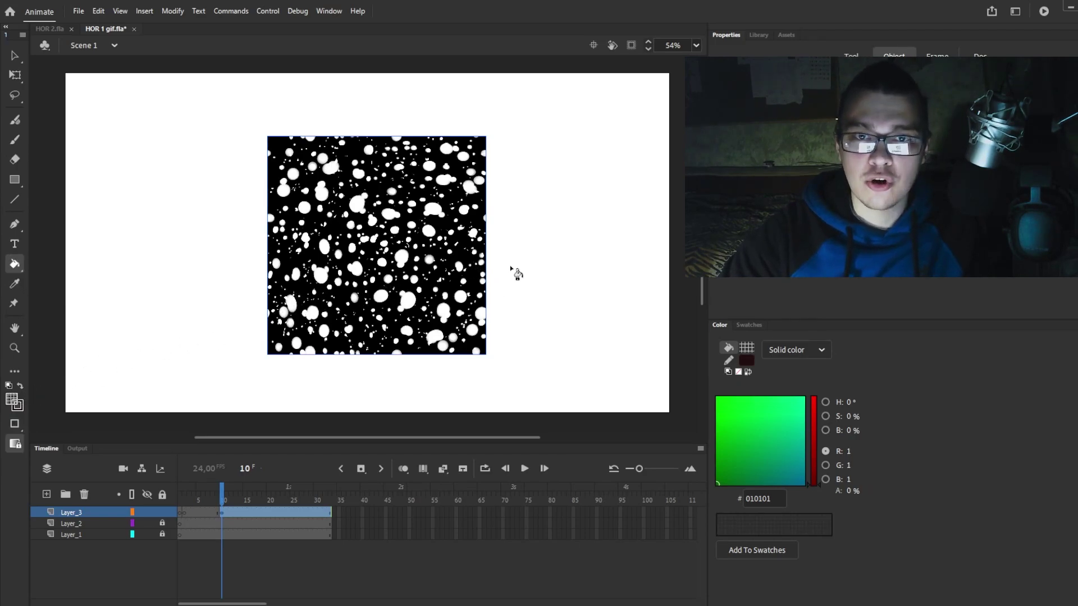
- Break apart the texture image and bend its right and bottom edges outward into curves
{"action": "key", "text": "ctrl+a"}
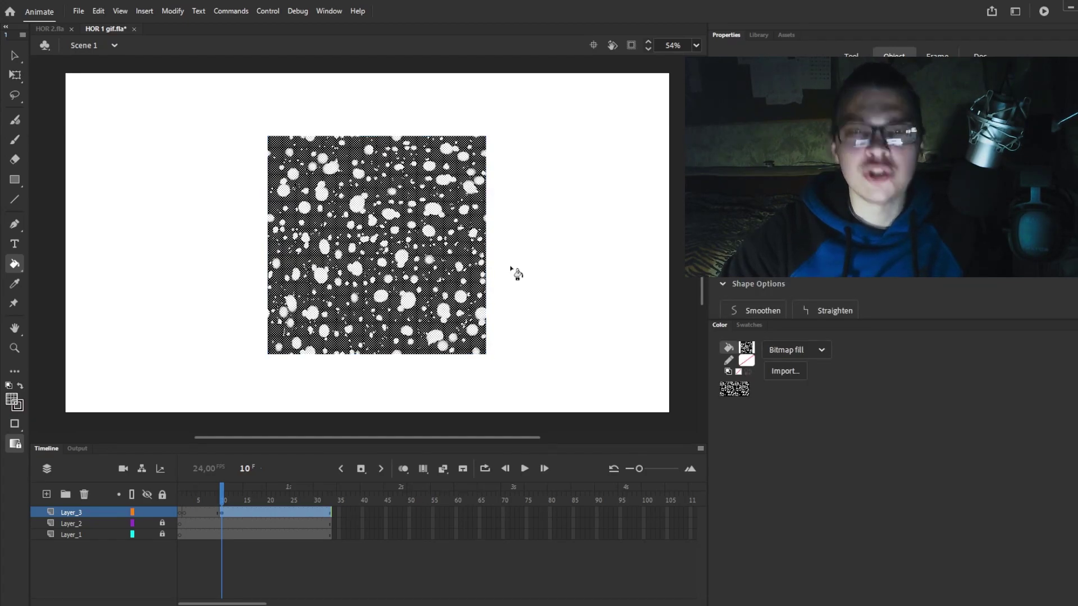
{"action": "key", "text": "v"}
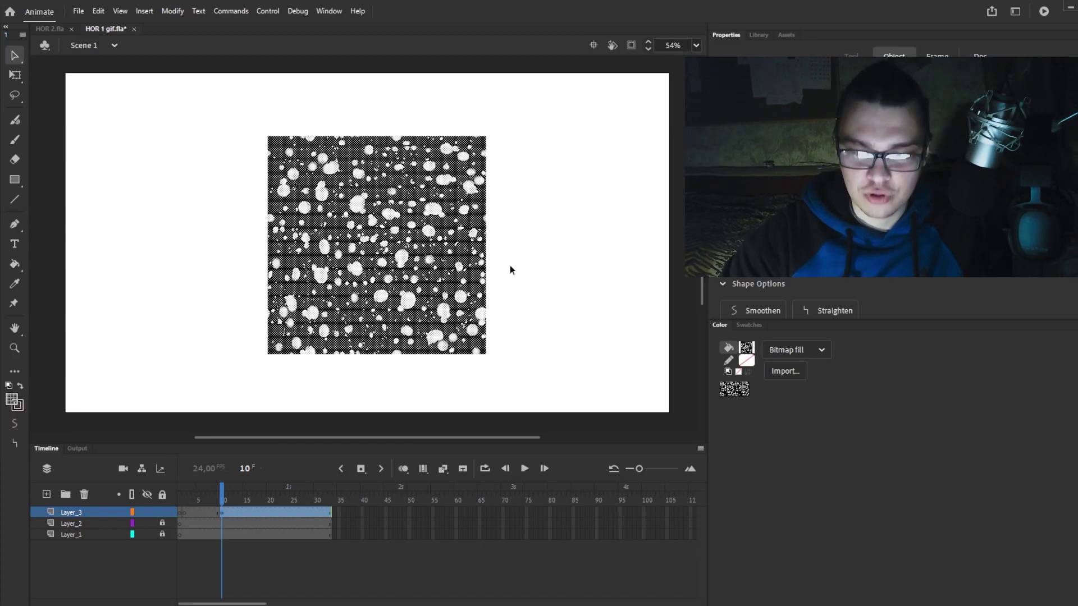
{"action": "left_click", "coordinate": [497, 252]}
{"action": "left_click_drag", "start_coordinate": [487, 258], "coordinate": [653, 297]}
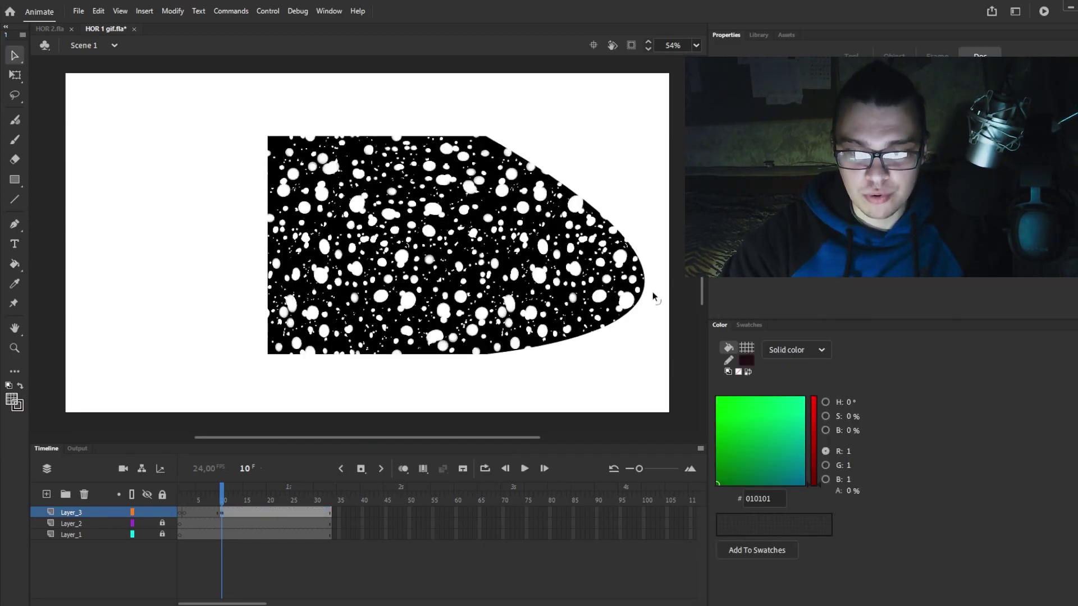
{"action": "left_click_drag", "start_coordinate": [467, 357], "coordinate": [469, 449]}
- Undo the edge bends and the break-apart of the texture image
{"action": "key", "text": "ctrl+z"}
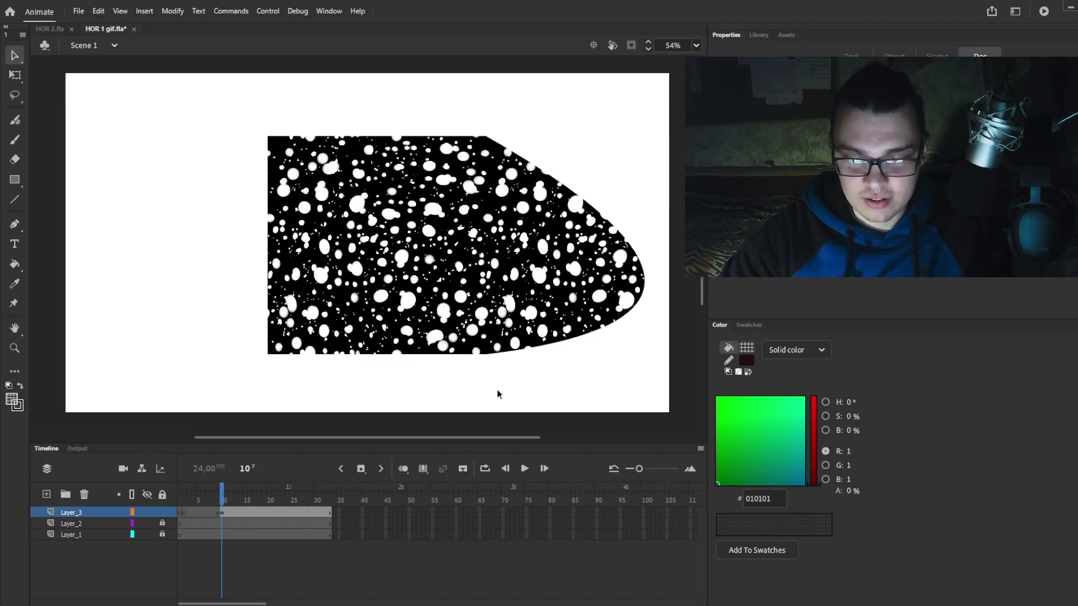
{"action": "key", "text": "ctrl+z"}
{"action": "key", "text": "ctrl+z"}
{"action": "key", "text": "ctrl+z"}
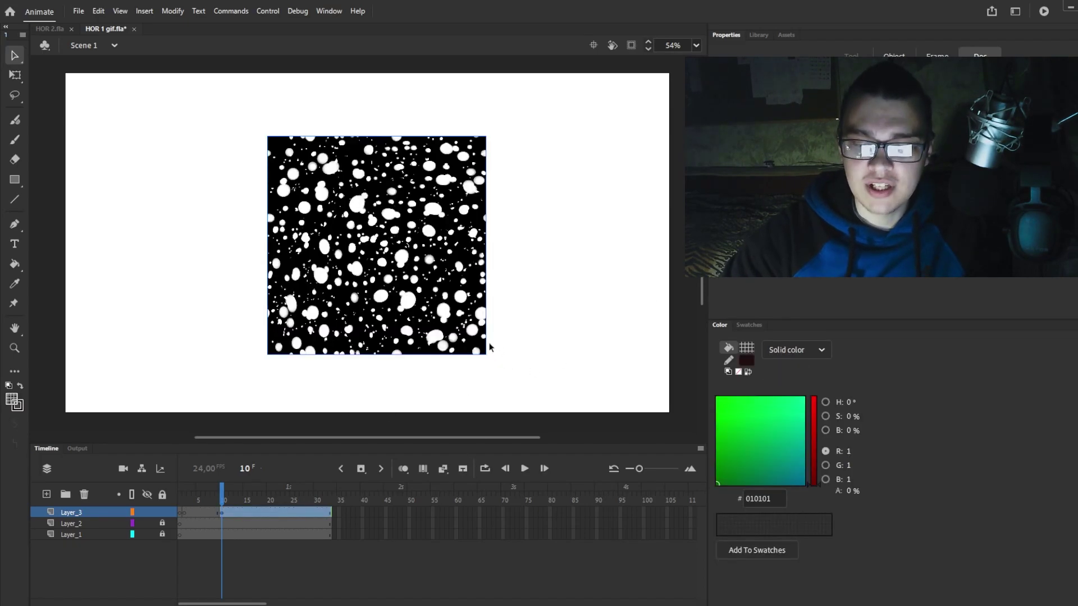
- Try enlarging the texture image and stretching it wider with Free Transform
{"action": "key", "text": "q"}
{"action": "left_click_drag", "start_coordinate": [487, 355], "coordinate": [563, 364]}
{"action": "left_click_drag", "start_coordinate": [562, 243], "coordinate": [622, 268]}
- Bend the right edge of the broken-apart texture inward to a curve and sample its bitmap fill with the Eyedropper
{"action": "left_click_drag", "start_coordinate": [489, 215], "coordinate": [380, 234]}
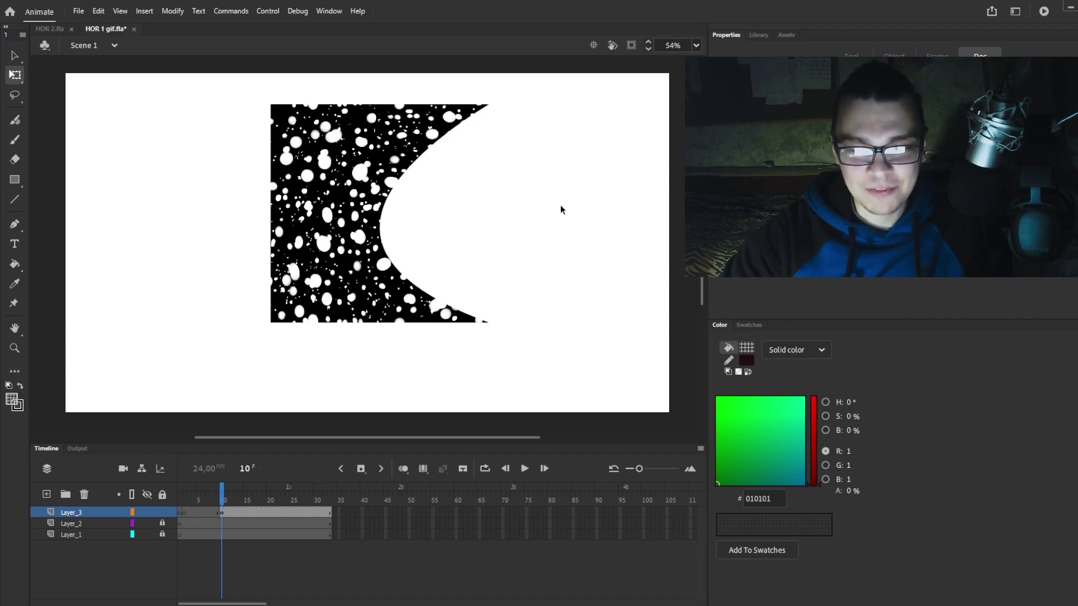
{"action": "key", "text": "i"}
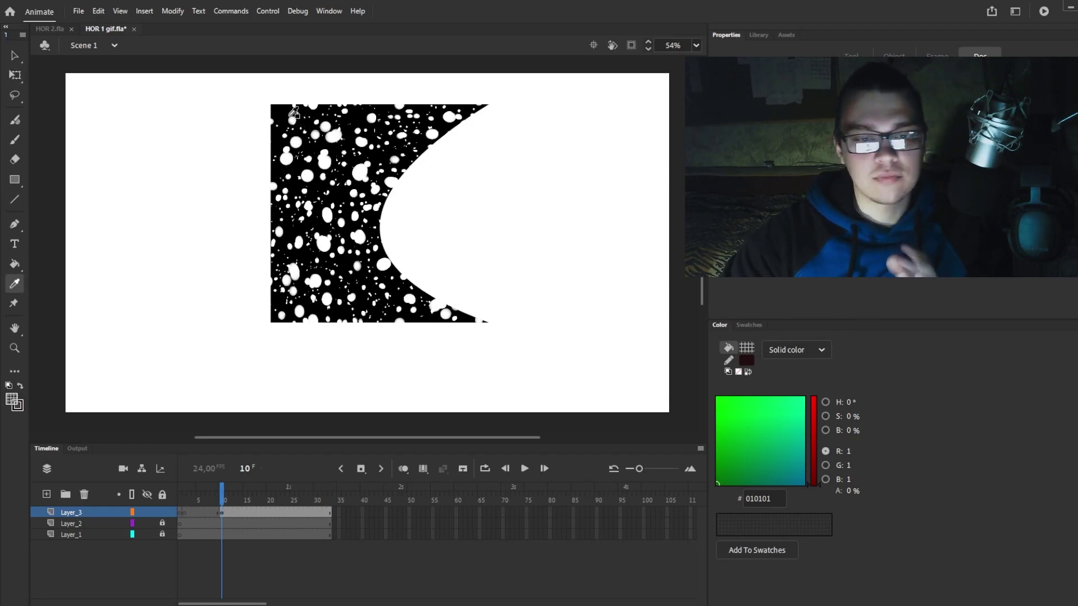
{"action": "left_click", "coordinate": [356, 120]}
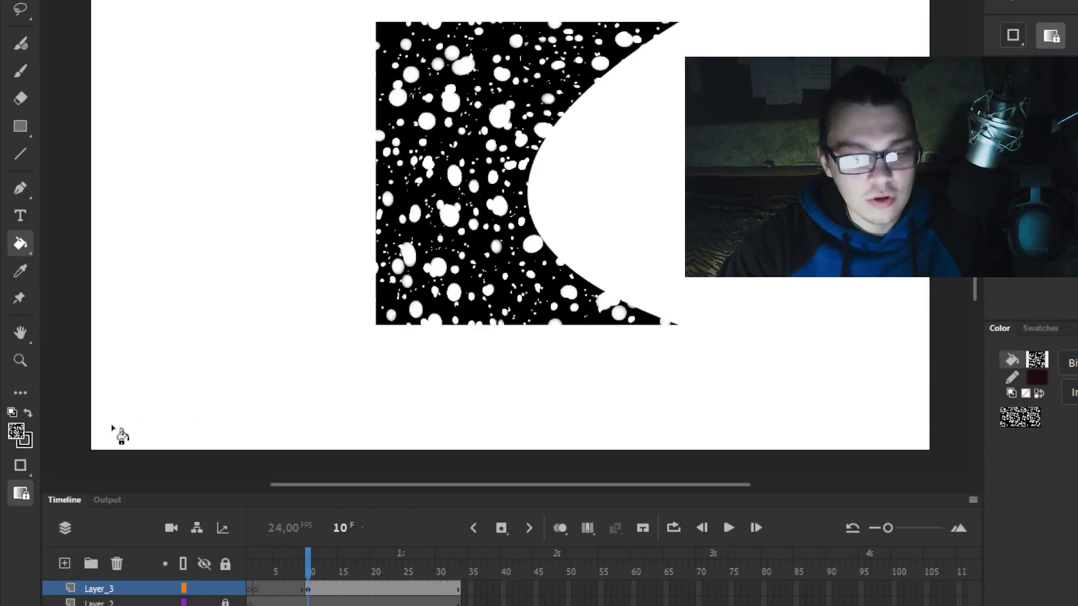
- Draw a freehand zigzag Brush stroke filled with the sampled speckled bitmap in the lower-left area of the canvas
{"action": "left_click", "coordinate": [17, 439]}
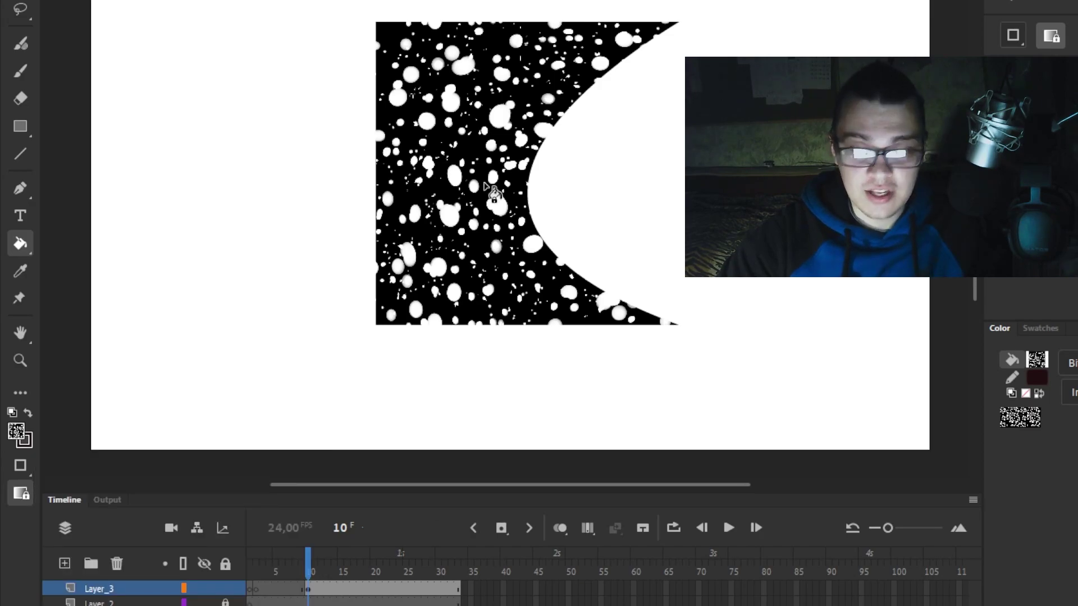
{"action": "key", "text": "v"}
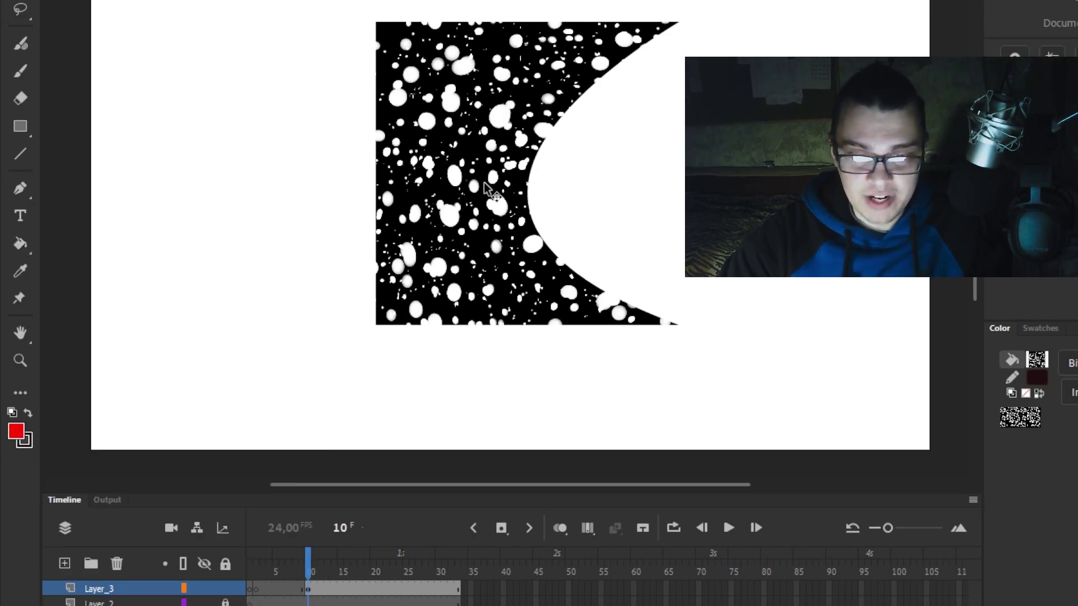
{"action": "key", "text": "b"}
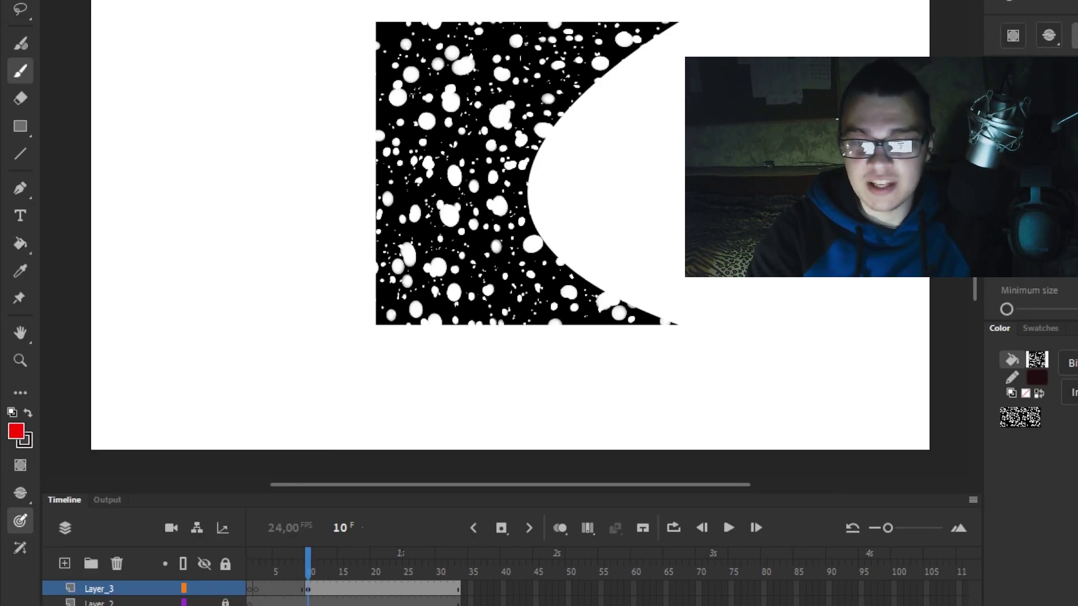
{"action": "mouse_move", "coordinate": [140, 249]}
{"action": "left_mouse_down"}
{"action": "mouse_move", "coordinate": [171, 315]}
{"action": "mouse_move", "coordinate": [266, 441]}
{"action": "mouse_move", "coordinate": [384, 352]}
{"action": "left_mouse_up"}
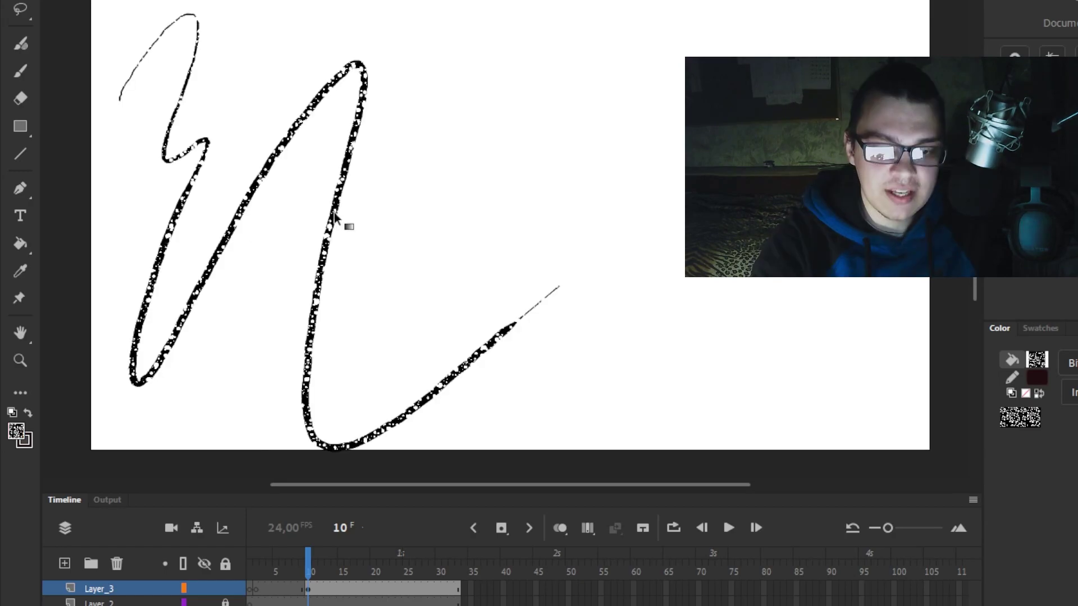
- Enlarge the bitmap pattern inside the textured stroke with Gradient Transform
{"action": "left_click", "coordinate": [338, 223]}
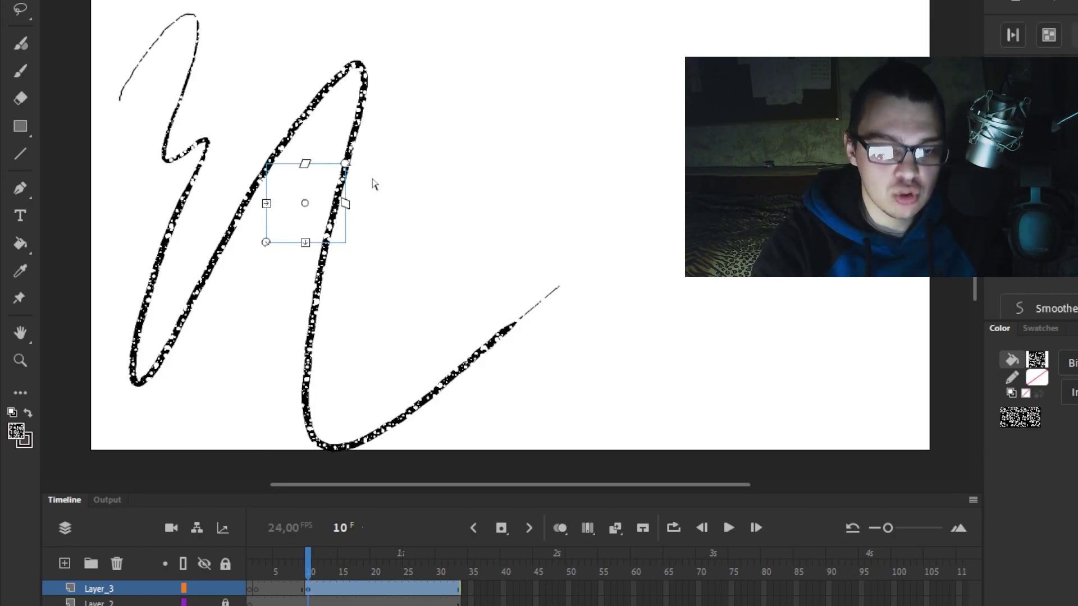
{"action": "left_click_drag", "start_coordinate": [262, 248], "coordinate": [183, 326]}
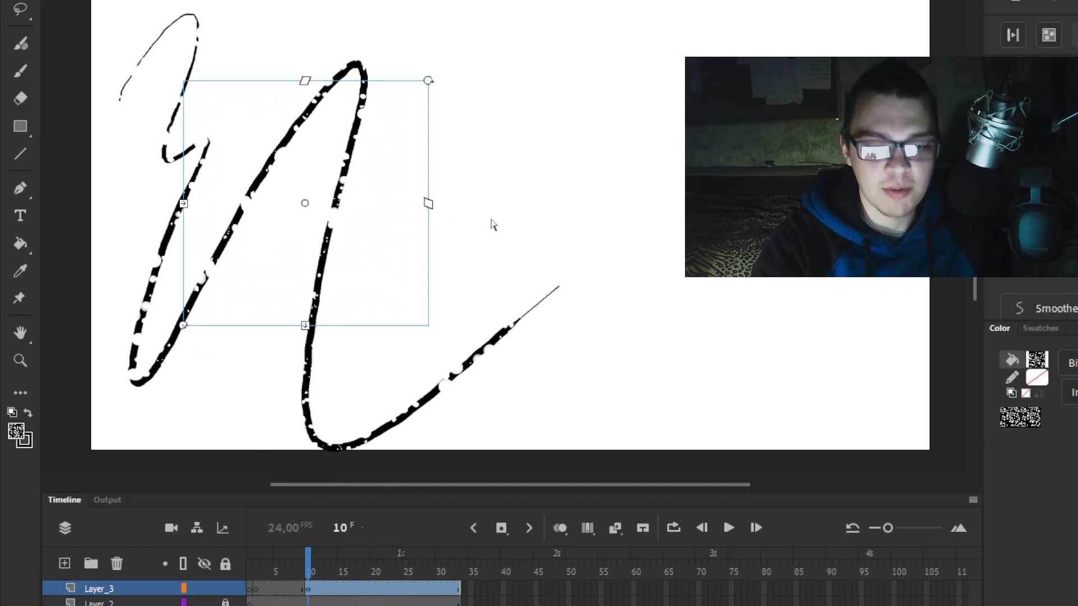
{"action": "left_click", "coordinate": [523, 230]}
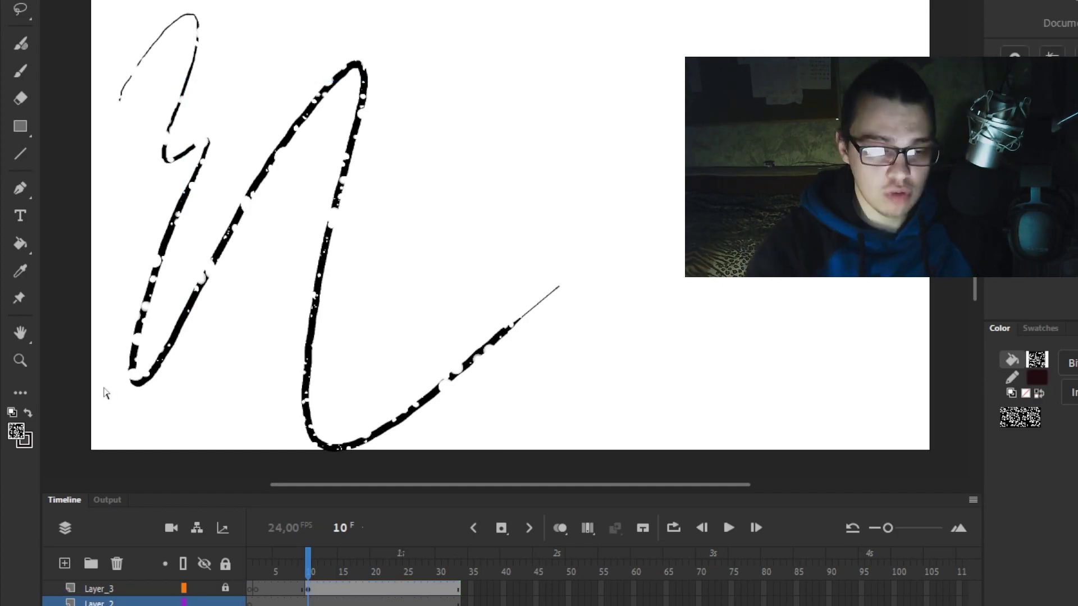
- Set the fill colour to purple 330066, draw a solid rectangle on Layer_2 behind the textured stroke, and undo the rectangle
{"action": "left_click", "coordinate": [16, 431]}
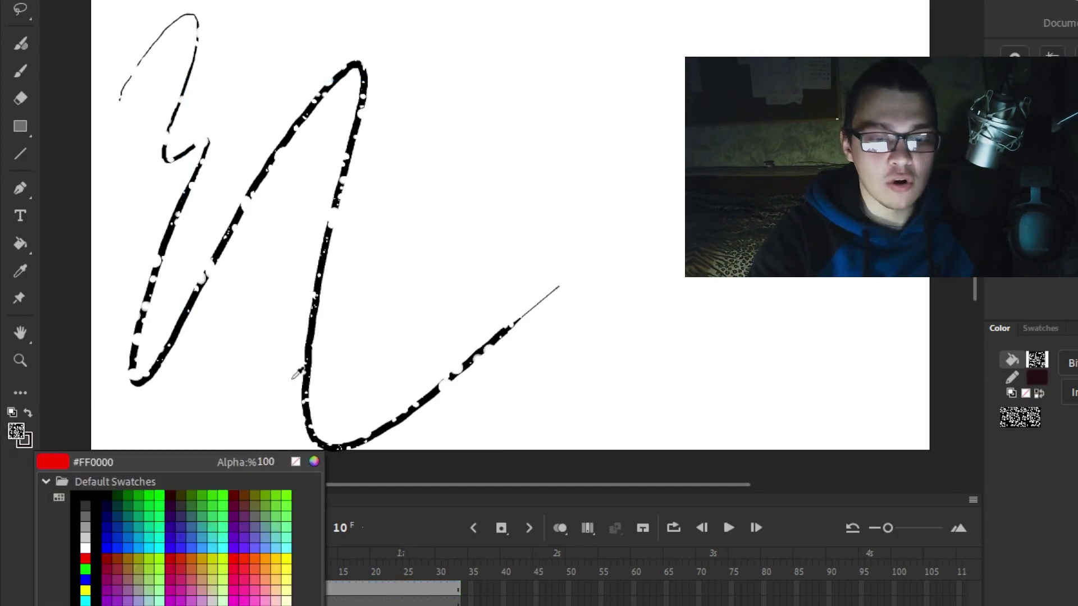
{"action": "left_click", "coordinate": [185, 509]}
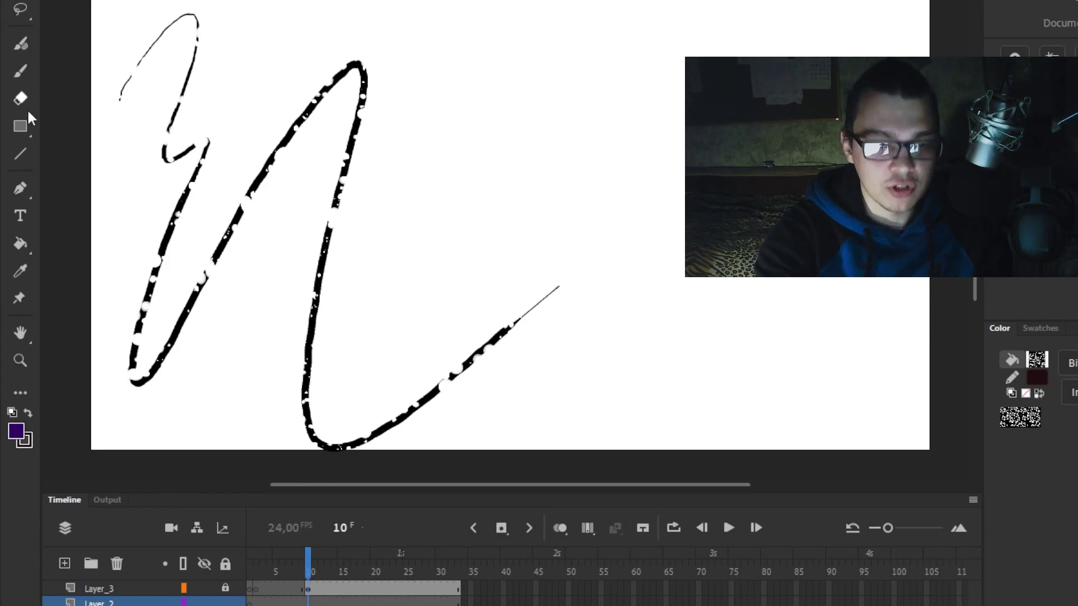
{"action": "left_click", "coordinate": [20, 125]}
{"action": "left_click_drag", "start_coordinate": [542, 134], "coordinate": [173, 378]}
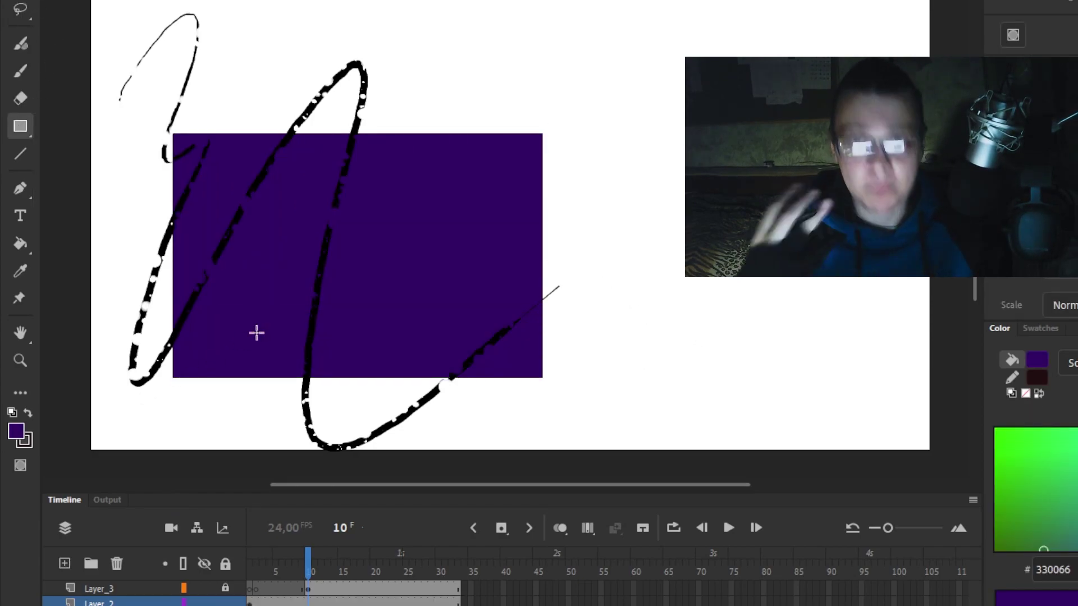
{"action": "key", "text": "ctrl+z"}
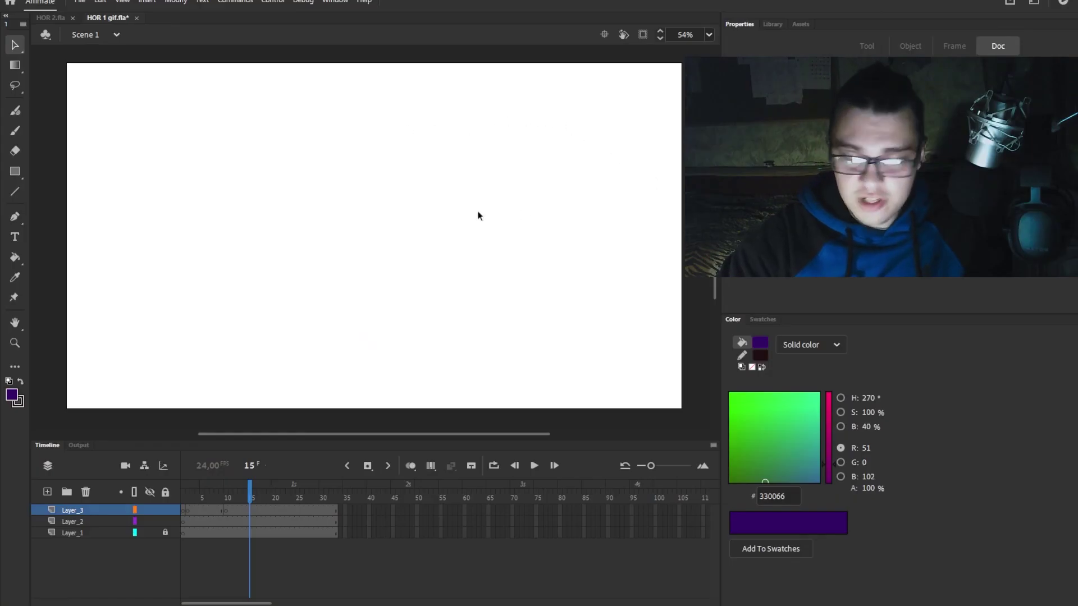
- Paste the aged parchment image onto Layer_3, break it apart and sample its bitmap fill with the Eyedropper
{"action": "key", "text": "ctrl+v"}
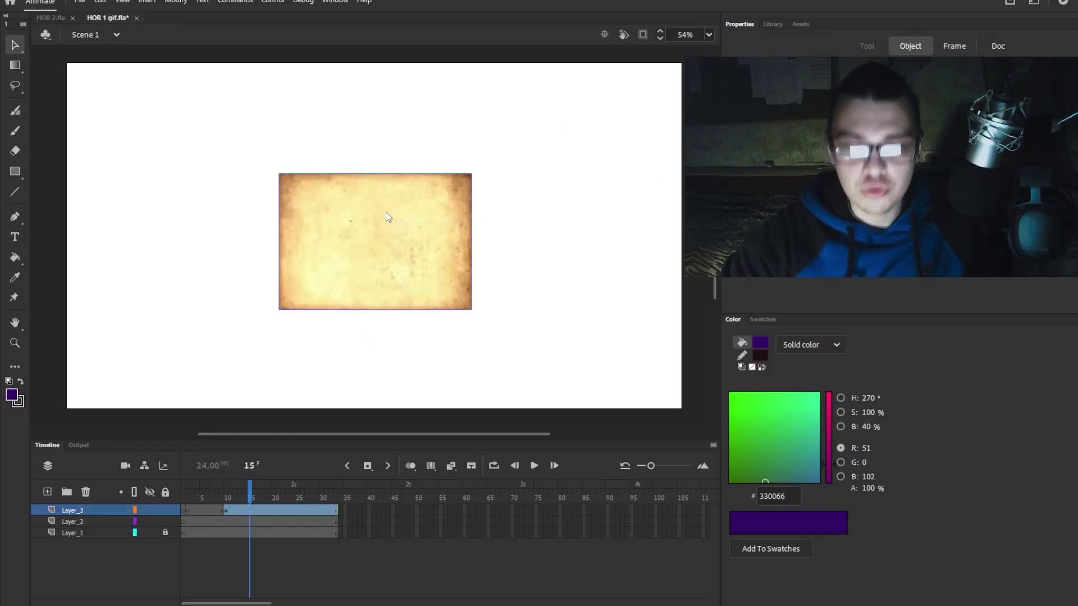
{"action": "key", "text": "ctrl+b"}
{"action": "left_click", "coordinate": [157, 206]}
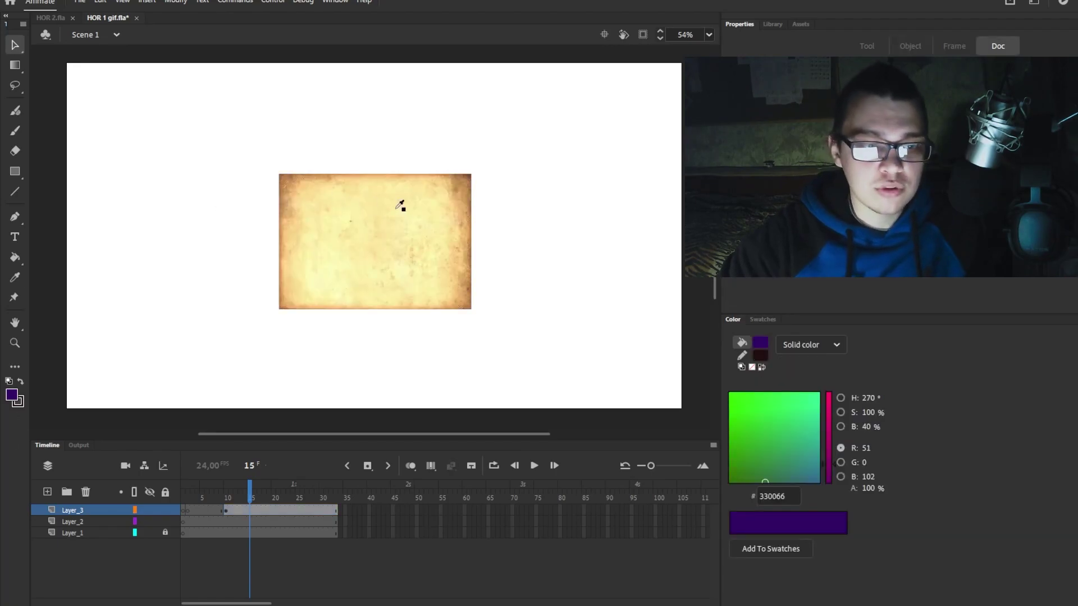
{"action": "key", "text": "i"}
{"action": "left_click", "coordinate": [360, 217]}
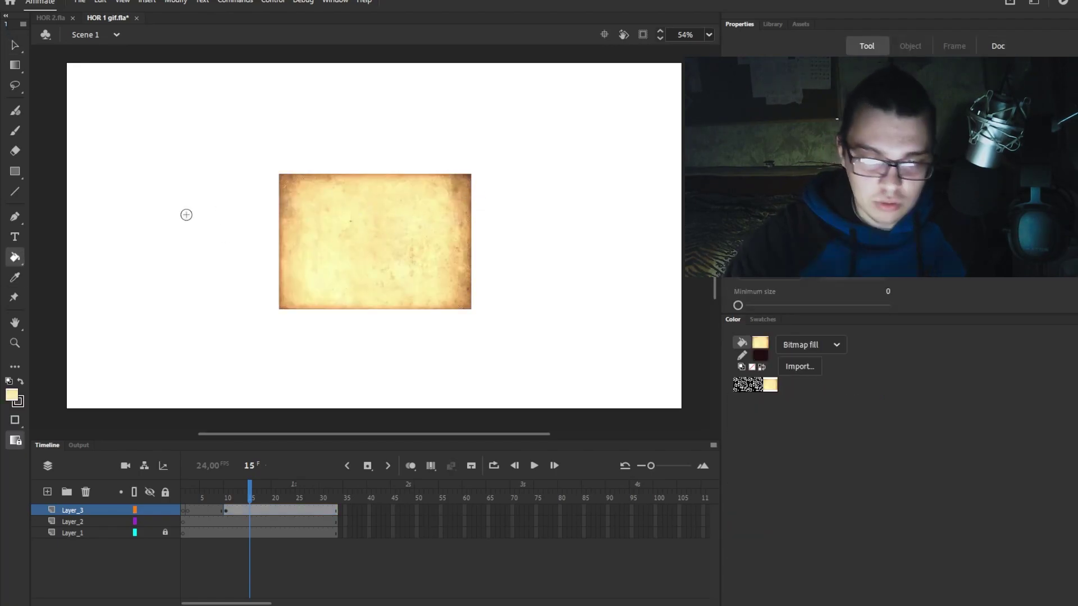
- Draw a freehand zigzag Brush stroke with the parchment fill beside the image, and delete the parchment
{"action": "key", "text": "b"}
{"action": "mouse_move", "coordinate": [530, 155]}
{"action": "left_mouse_down"}
{"action": "mouse_move", "coordinate": [525, 303]}
{"action": "mouse_move", "coordinate": [647, 349]}
{"action": "left_mouse_up"}
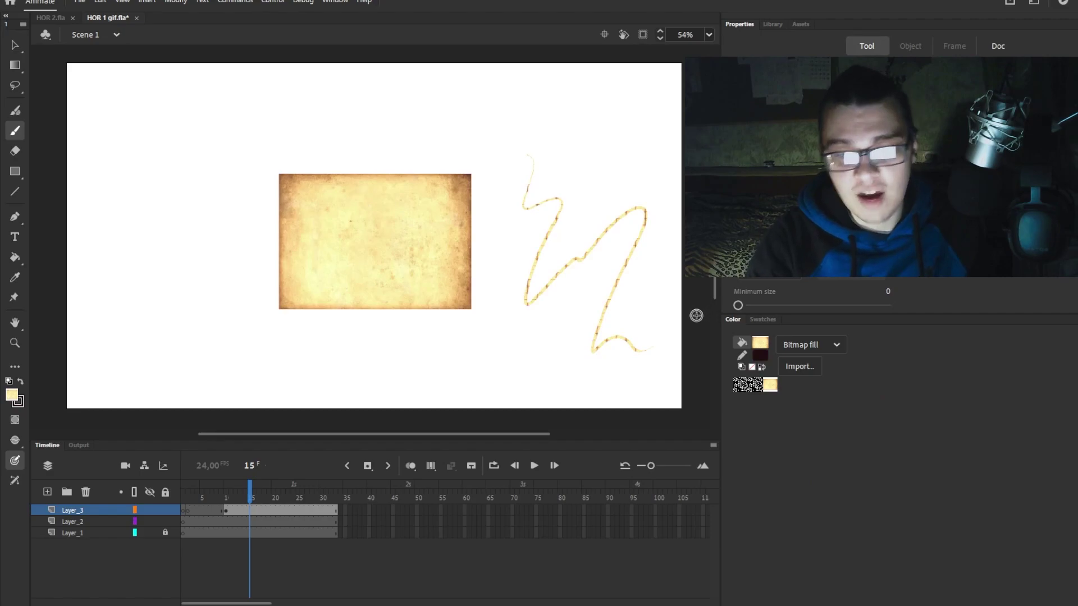
{"action": "key", "text": "v"}
{"action": "left_click", "coordinate": [438, 255]}
{"action": "key", "text": "Delete"}
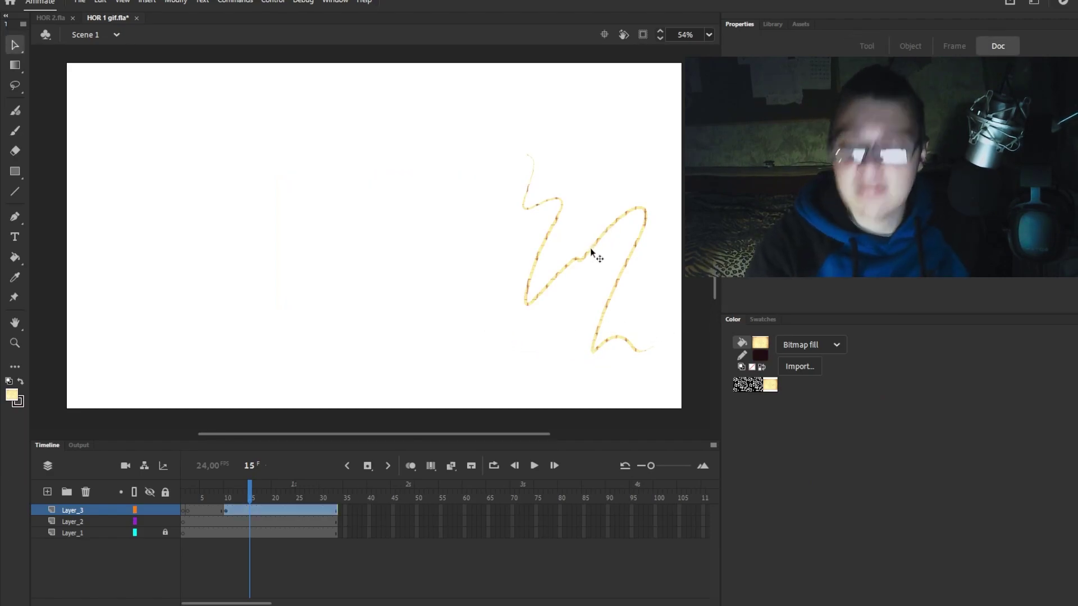
- Enlarge the parchment-filled zigzag with Free Transform and move it to the middle of the canvas
{"action": "left_click", "coordinate": [590, 249]}
{"action": "key", "text": "q"}
{"action": "left_click_drag", "start_coordinate": [520, 354], "coordinate": [484, 410]}
{"action": "left_click_drag", "start_coordinate": [545, 284], "coordinate": [381, 264]}
{"action": "left_click", "coordinate": [423, 280]}
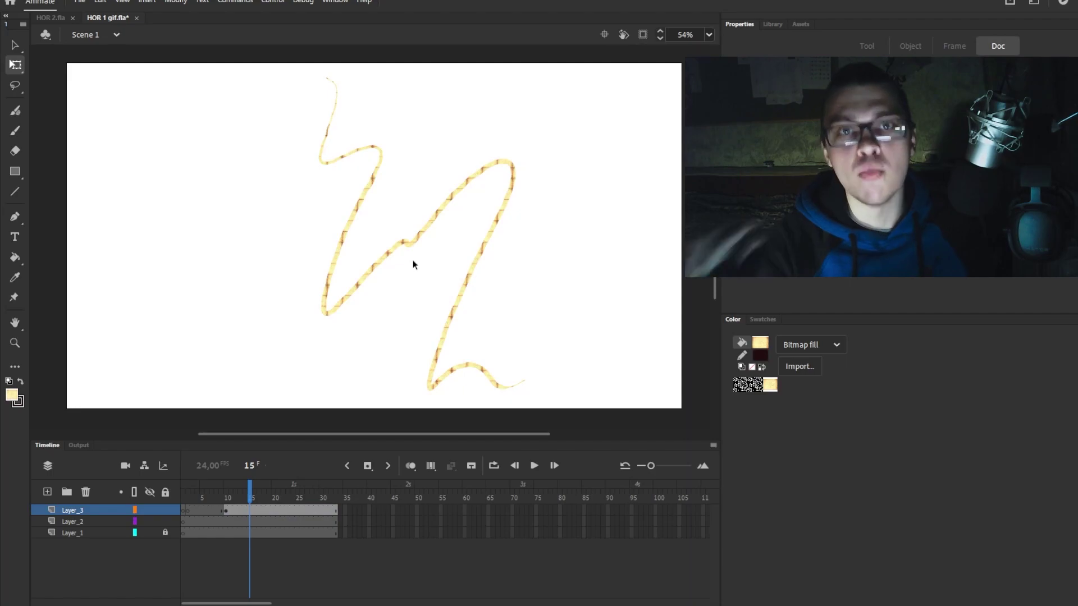
- Rescale the parchment bitmap pattern inside the zigzag stroke with Gradient Transform
{"action": "left_click", "coordinate": [417, 242]}
{"action": "left_click_drag", "start_coordinate": [355, 287], "coordinate": [409, 248]}
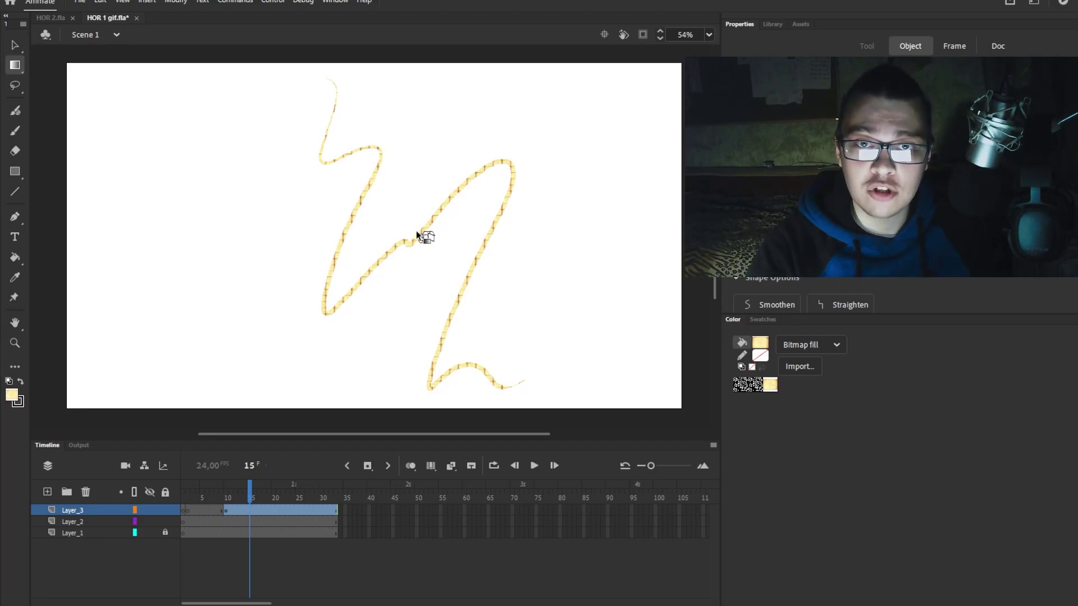
{"action": "left_click_drag", "start_coordinate": [418, 233], "coordinate": [385, 282]}
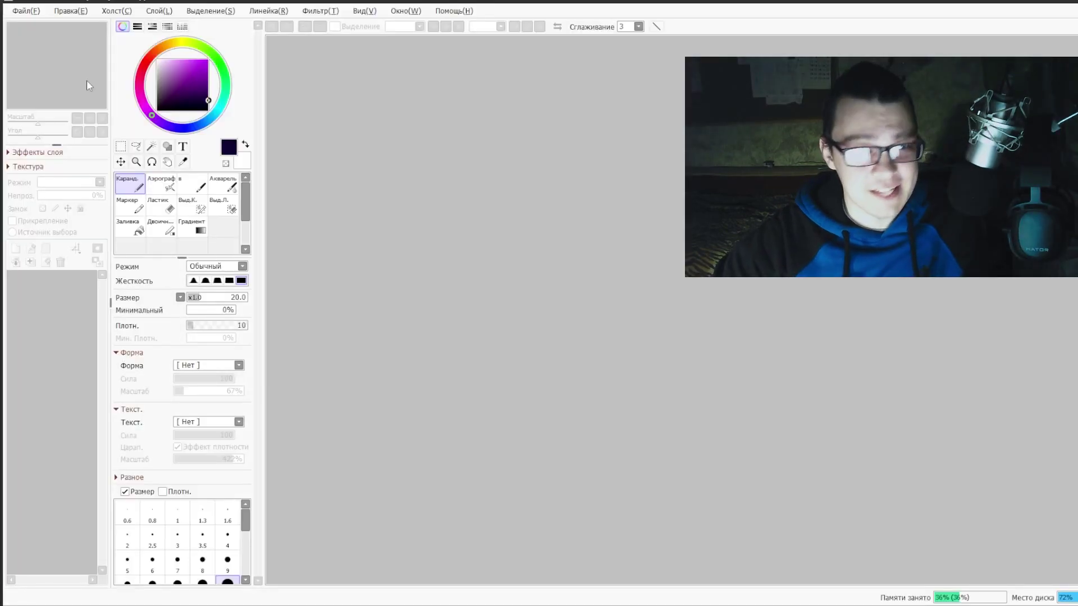
- Switch to PaintTool SAI, set up a black square canvas, try a Canvas-textured eraser stroke on it and undo the stroke
{"action": "left_click", "coordinate": [38, 17]}
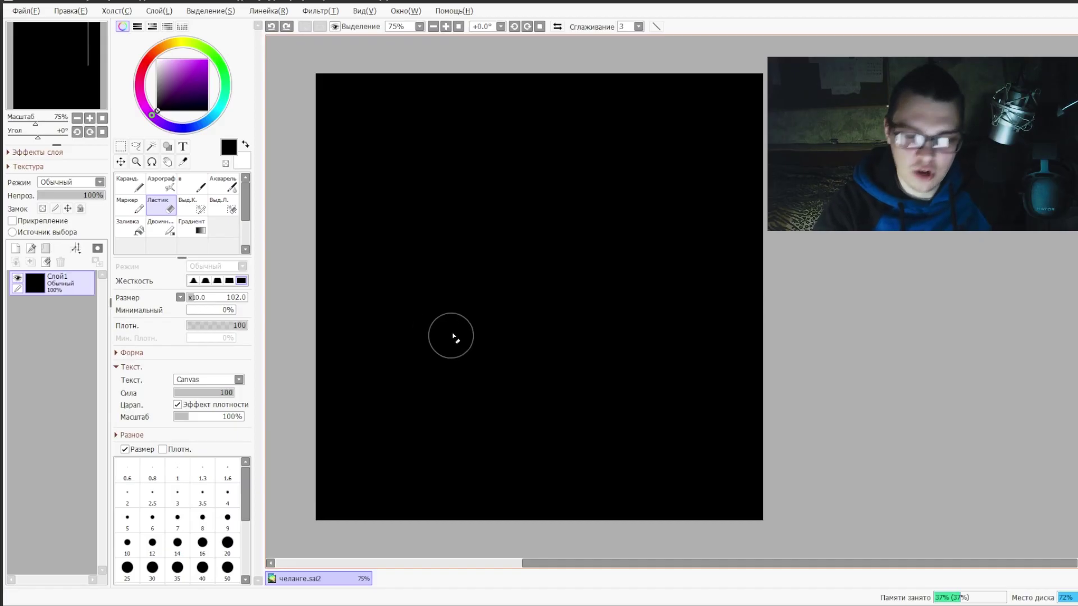
{"action": "mouse_move", "coordinate": [457, 325]}
{"action": "left_mouse_down"}
{"action": "mouse_move", "coordinate": [474, 368]}
{"action": "mouse_move", "coordinate": [612, 294]}
{"action": "left_mouse_up"}
{"action": "key", "text": "ctrl+z"}
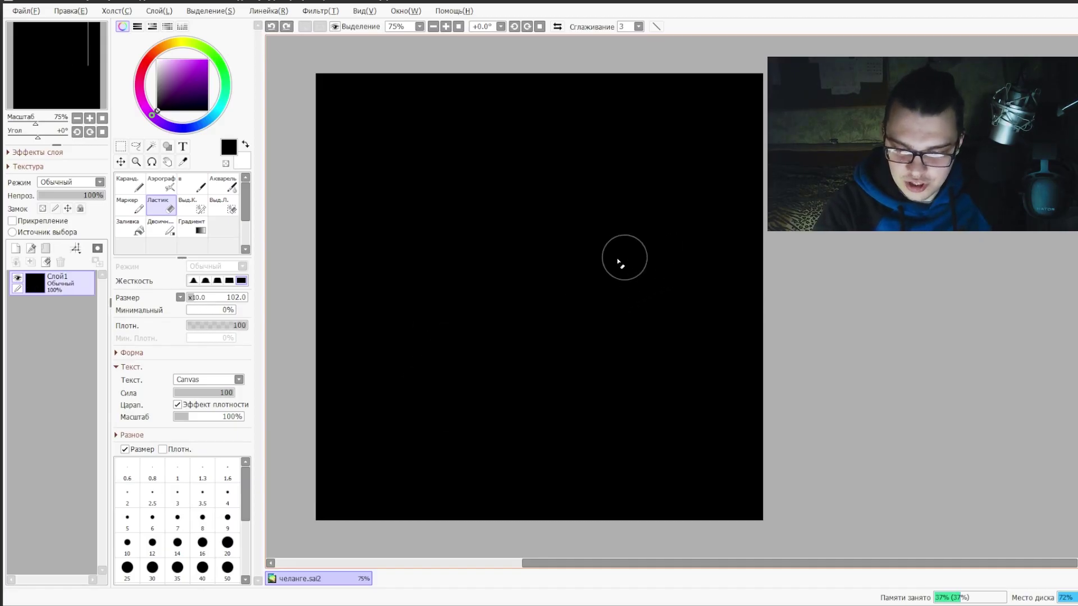
- Set the eraser's Canvas texture scale to 357%, try another stroke on the black canvas and undo it
{"action": "left_click_drag", "start_coordinate": [222, 417], "coordinate": [224, 417]}
{"action": "mouse_move", "coordinate": [463, 279]}
{"action": "left_mouse_down"}
{"action": "mouse_move", "coordinate": [469, 327]}
{"action": "mouse_move", "coordinate": [538, 344]}
{"action": "left_mouse_up"}
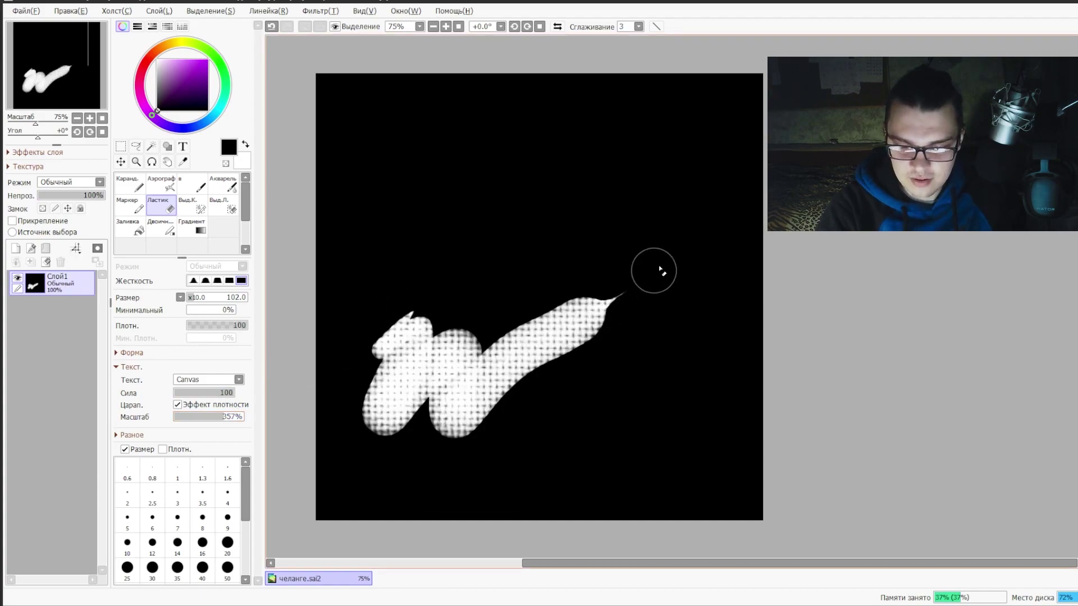
{"action": "key", "text": "ctrl+z"}
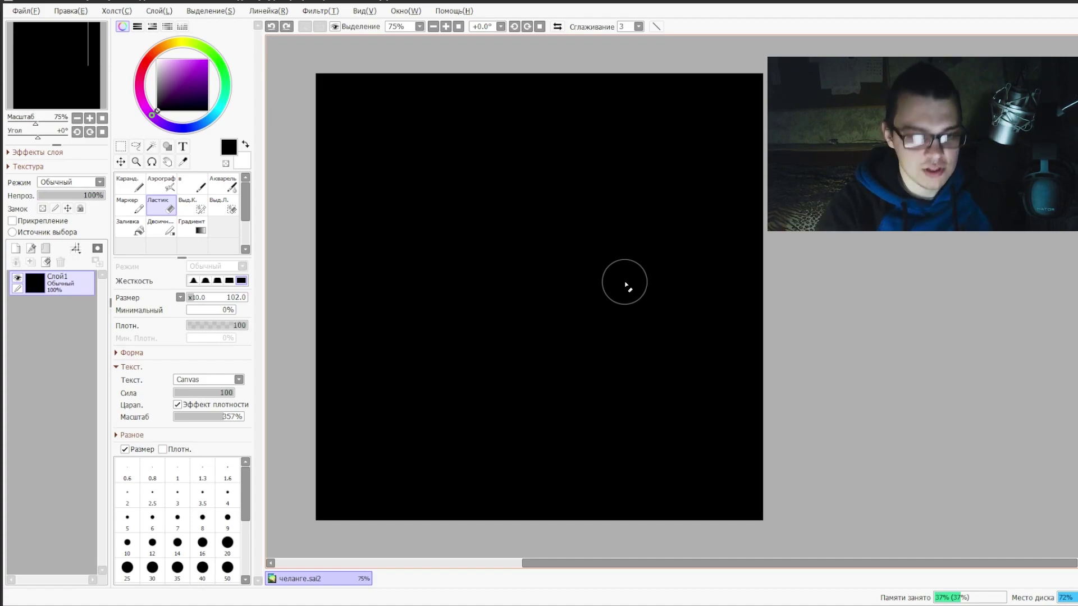
- Clear the black layer and cover it with Pencil strokes using the Scale shape at 67% and the Leaves texture at 422%
{"action": "left_click", "coordinate": [46, 262]}
{"action": "left_click", "coordinate": [136, 187]}
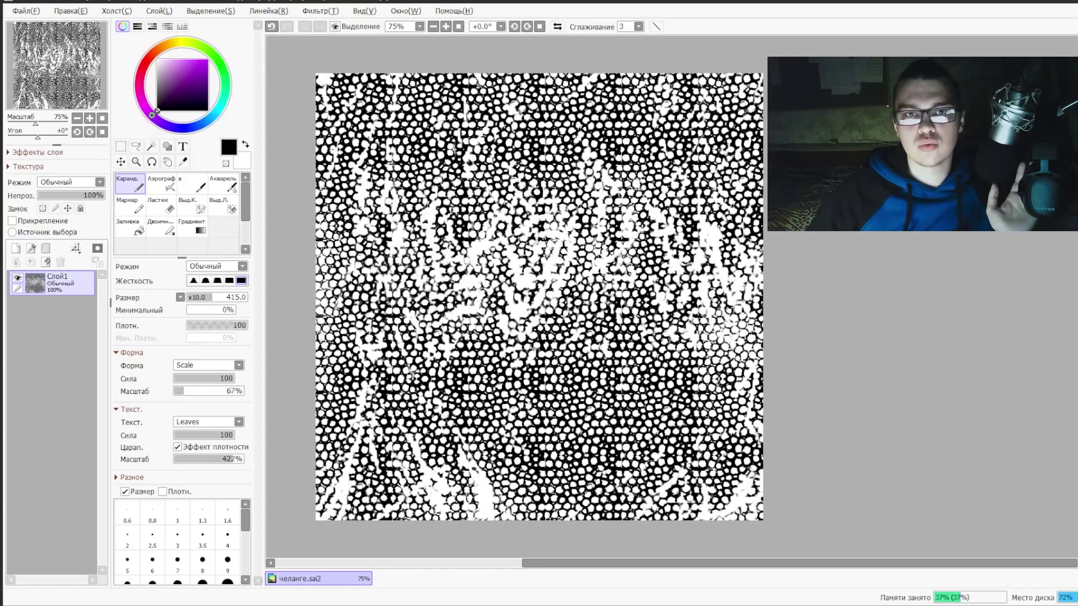
- Copy the left half of the scale texture, delete it from the layer and clear the selection
{"action": "key", "text": "m"}
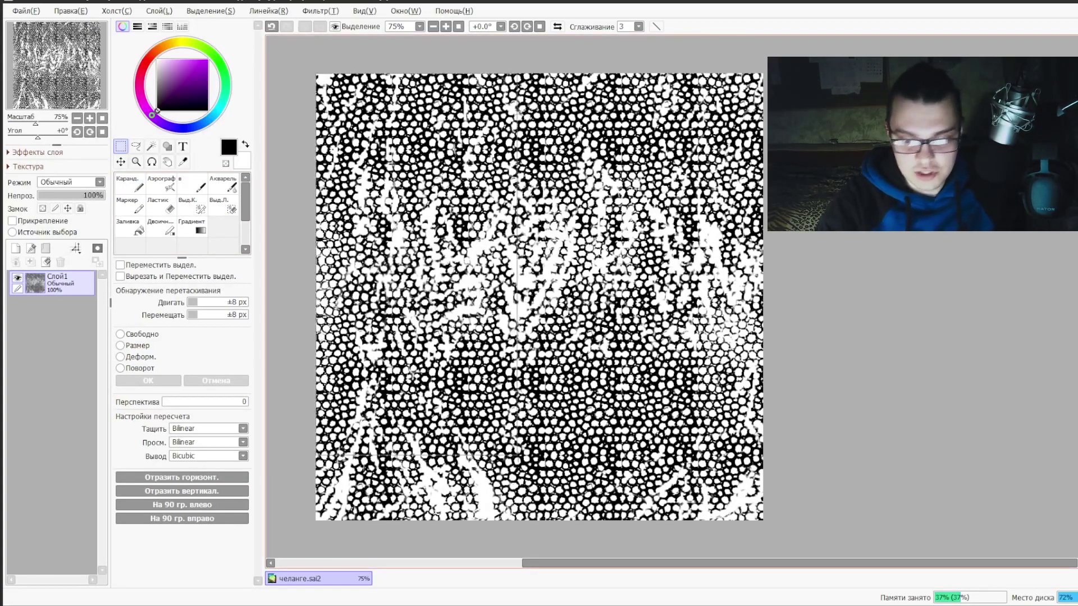
{"action": "left_click_drag", "start_coordinate": [544, 533], "coordinate": [545, 534]}
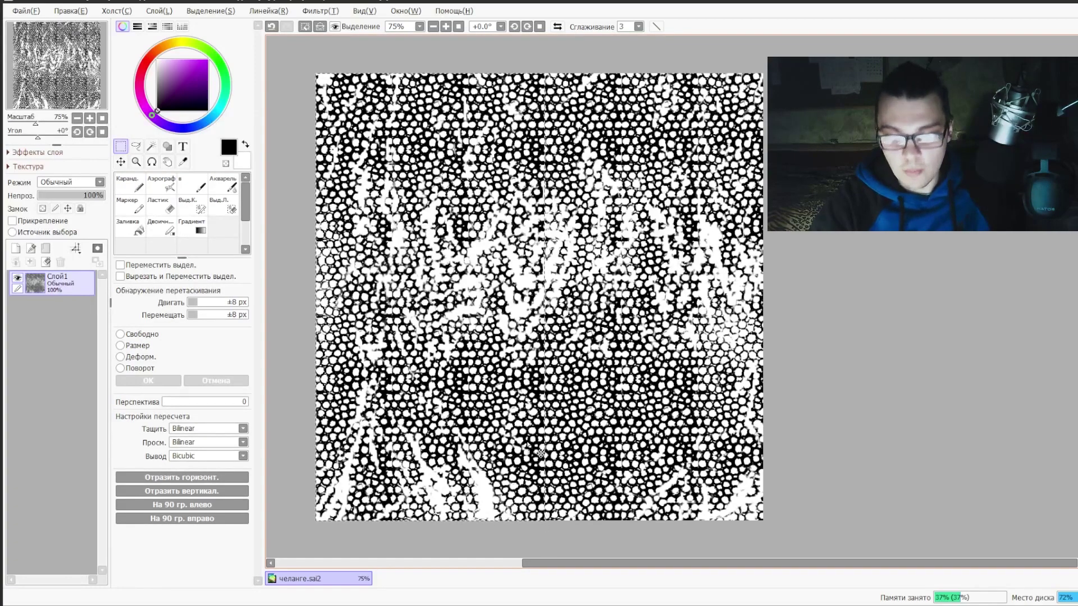
{"action": "key", "text": "Delete"}
{"action": "key", "text": "ctrl+d"}
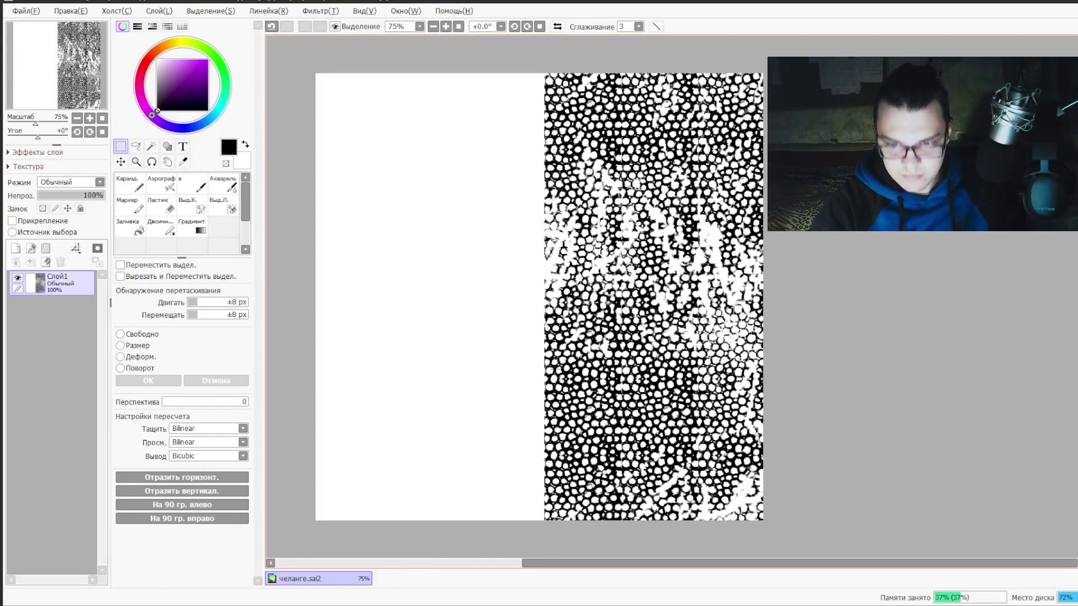
- Swap the texture's halves by pasting the copied left half on the right above a new layer and moving the original right half left
{"action": "left_click", "coordinate": [16, 249]}
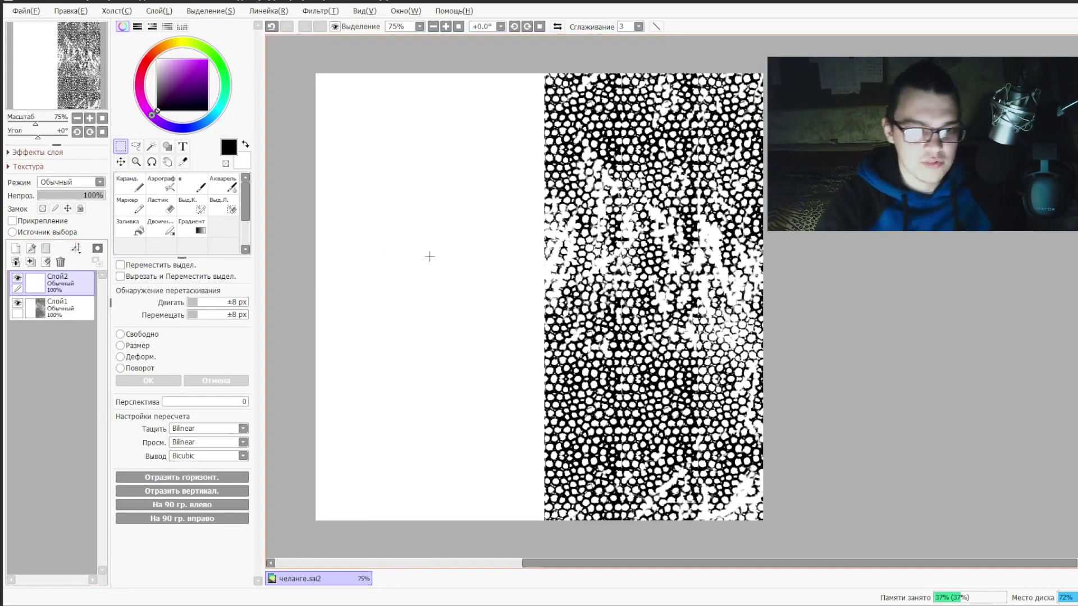
{"action": "key", "text": "ctrl+v"}
{"action": "left_click_drag", "start_coordinate": [443, 273], "coordinate": [704, 326]}
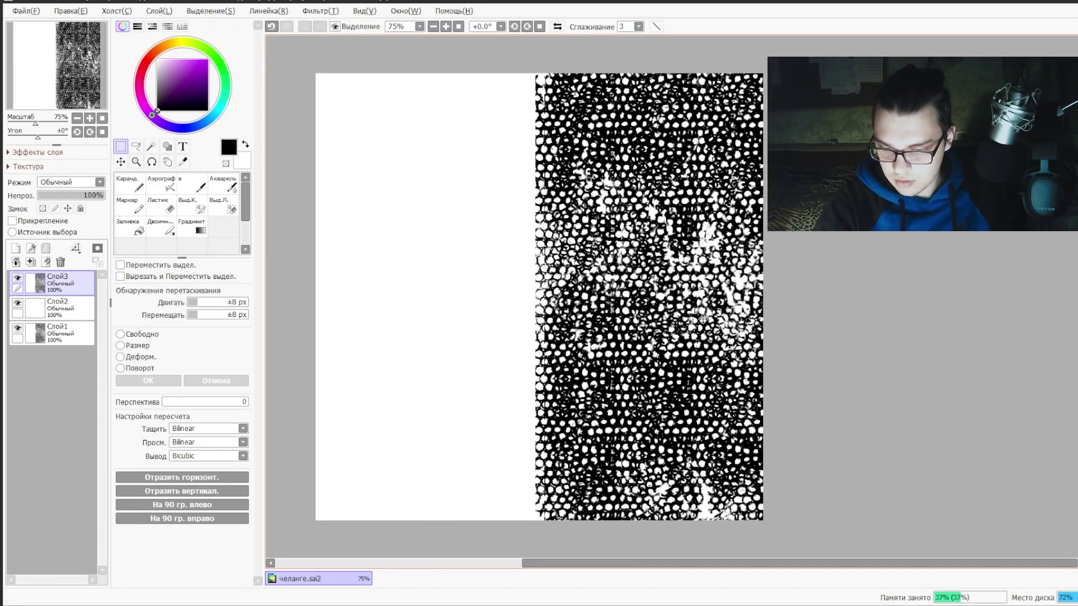
{"action": "left_click", "coordinate": [66, 333]}
{"action": "left_click_drag", "start_coordinate": [634, 313], "coordinate": [417, 313]}
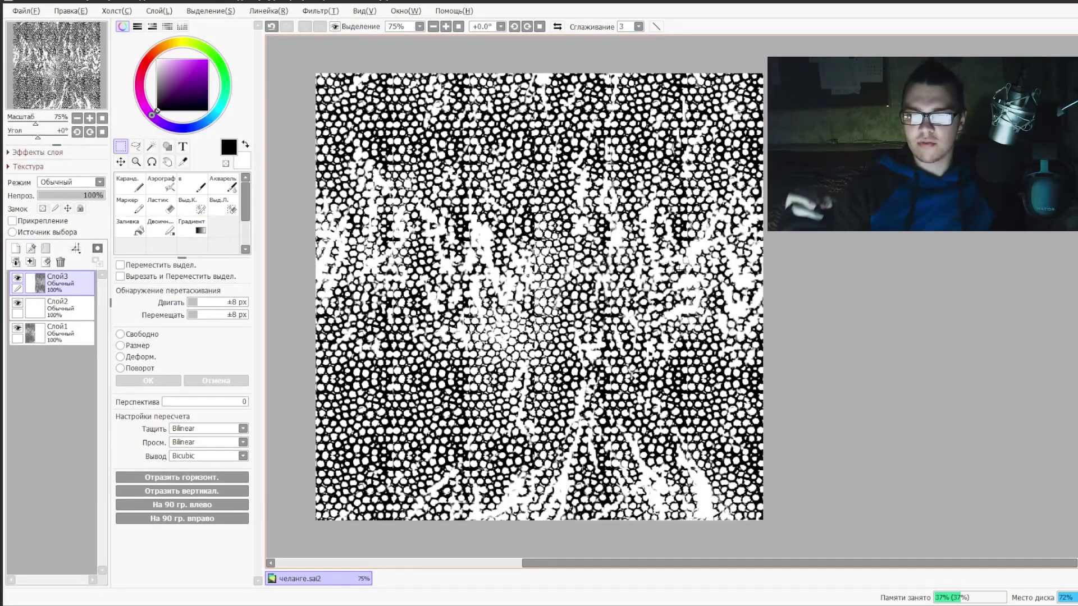
- Set the Eraser to size 42 with no texture
{"action": "key", "text": "e"}
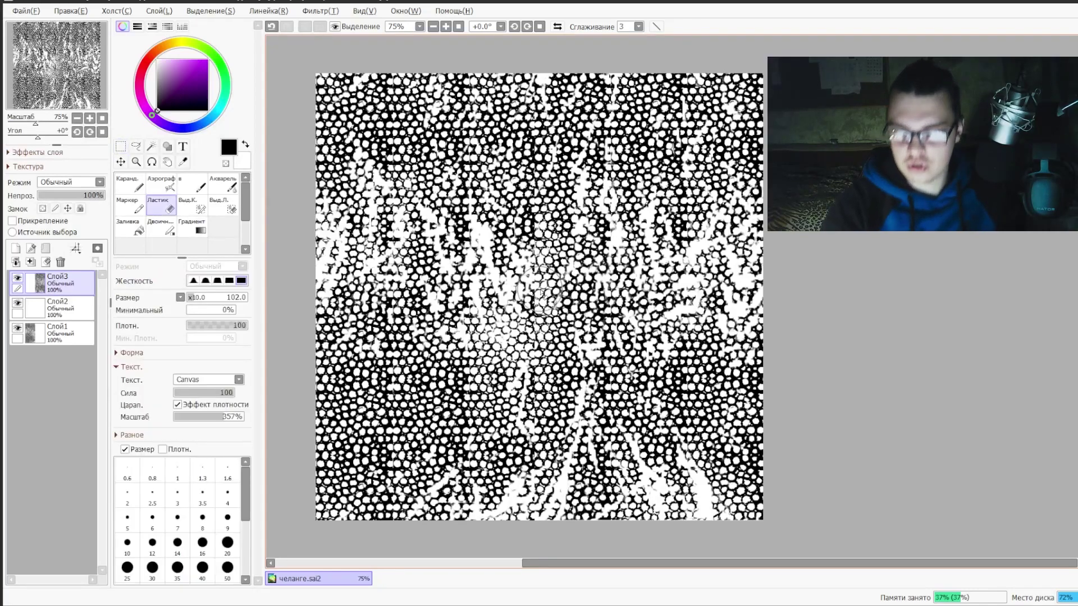
{"action": "left_click", "coordinate": [191, 298]}
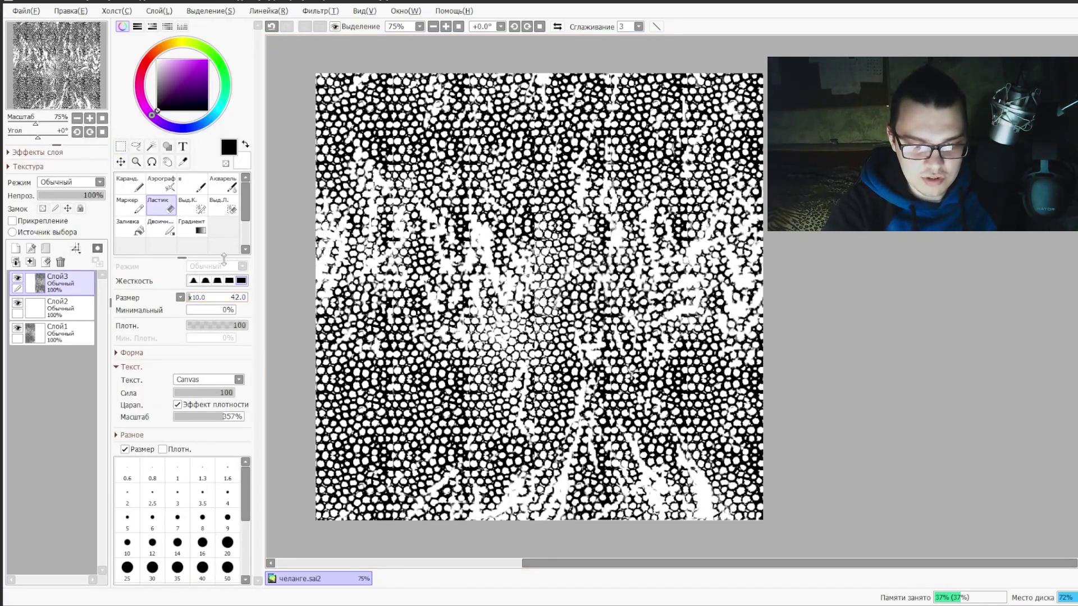
{"action": "left_click", "coordinate": [239, 380]}
{"action": "left_click", "coordinate": [202, 388]}
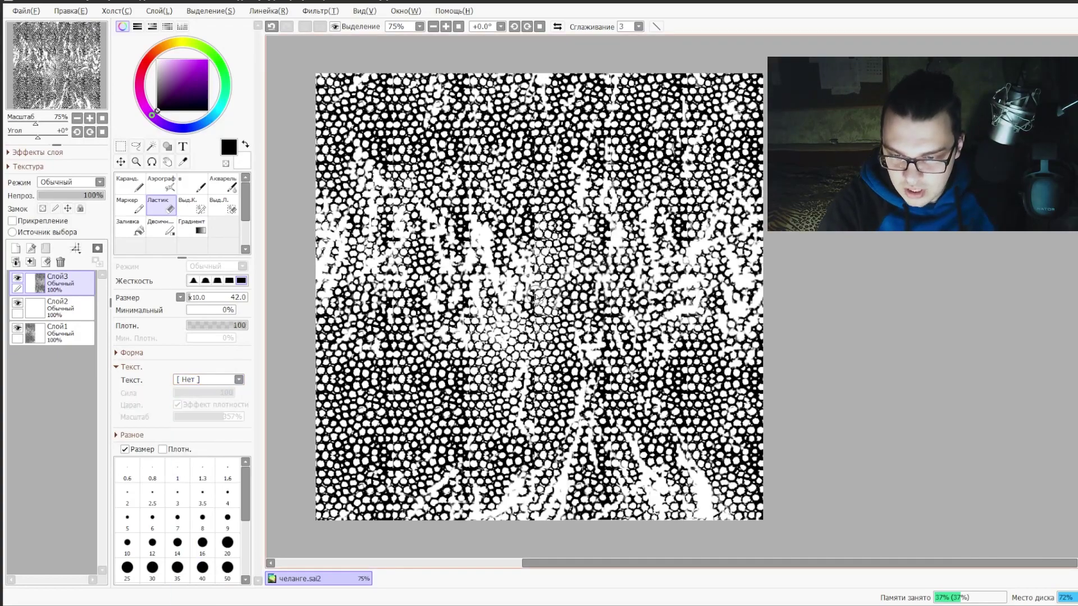
- Remove the empty second layer and combine both texture halves into a single layer
{"action": "left_click", "coordinate": [61, 307]}
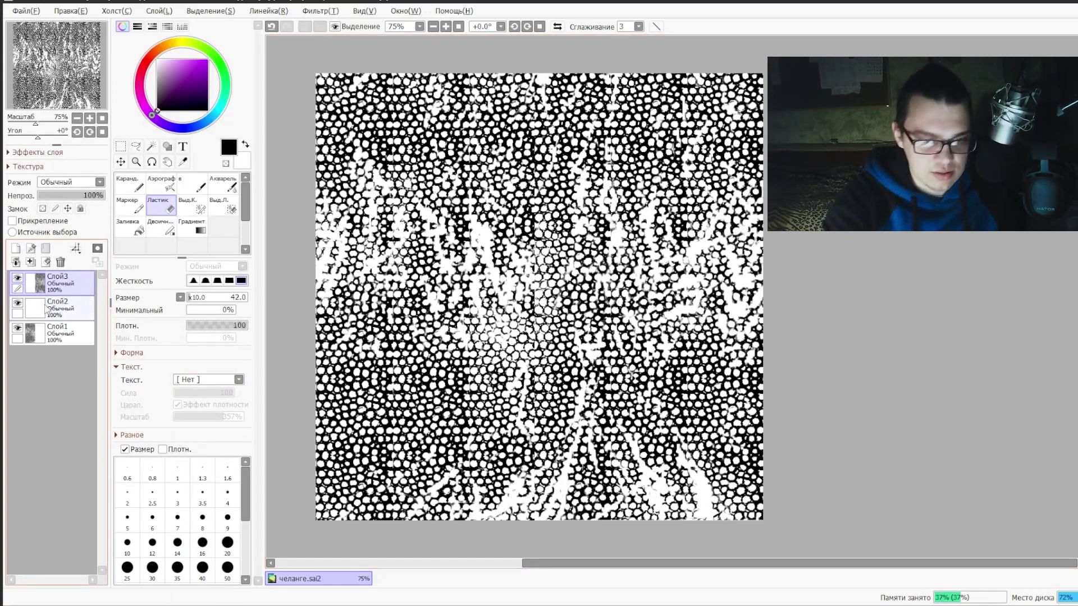
{"action": "left_click", "coordinate": [61, 263]}
{"action": "left_click", "coordinate": [61, 262]}
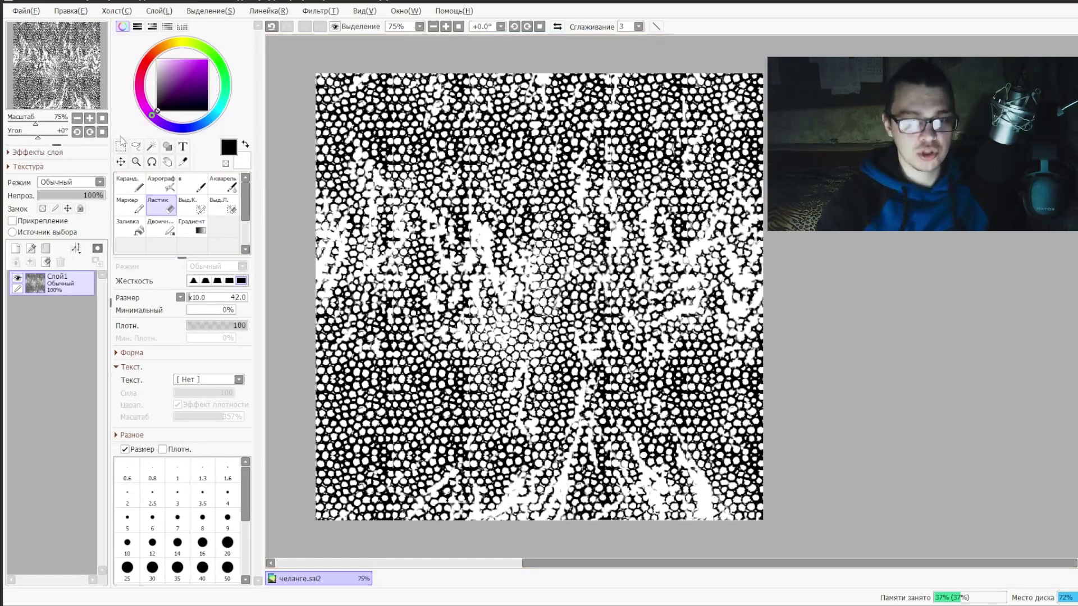
- Swap the upper and lower halves of the scale texture using a rectangular selection
{"action": "key", "text": "m"}
{"action": "left_click_drag", "start_coordinate": [740, 199], "coordinate": [921, 310]}
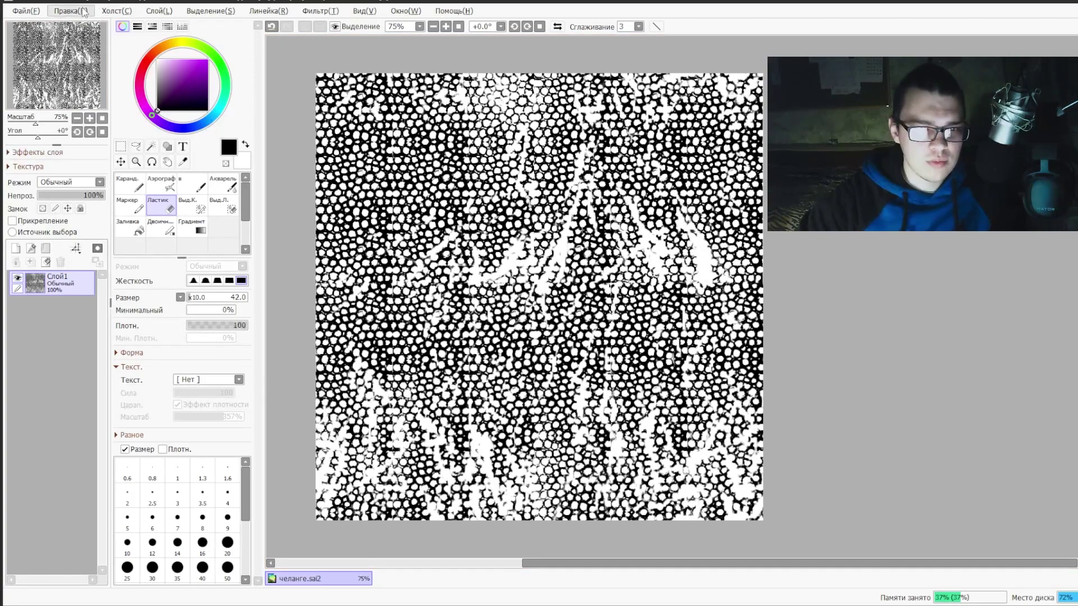
- Set the canvas background to Прозрачный(Светлый) and export the texture as an image
{"action": "left_click", "coordinate": [115, 11]}
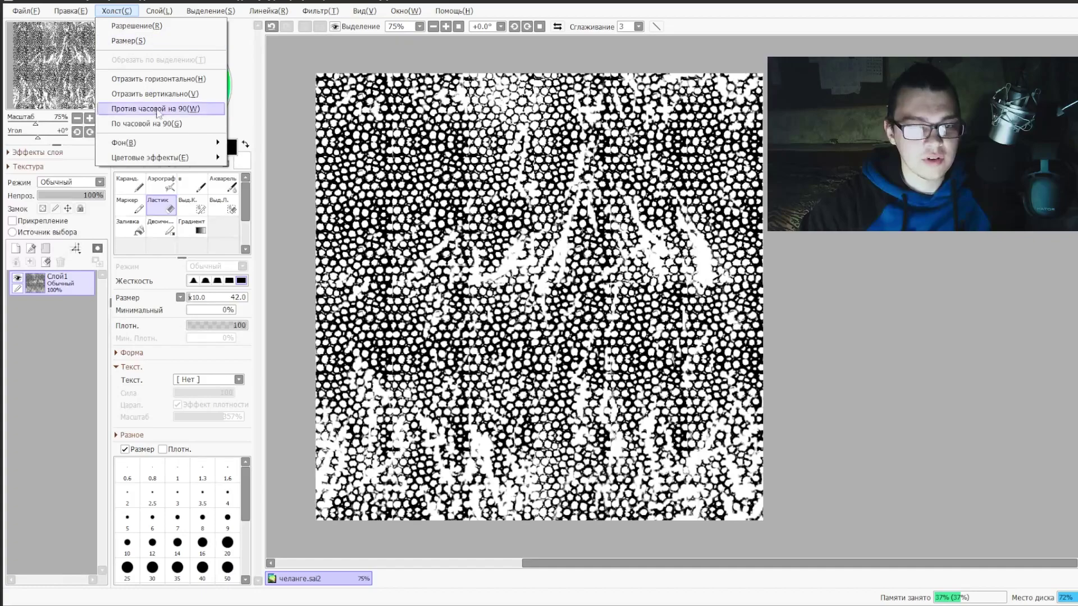
{"action": "mouse_move", "coordinate": [170, 142]}
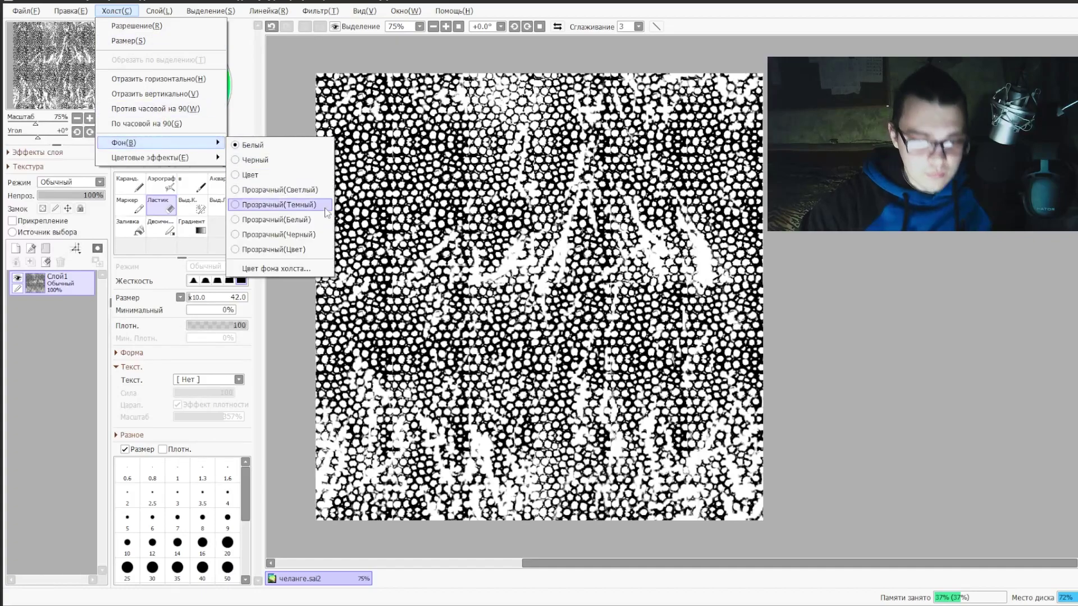
{"action": "left_click", "coordinate": [301, 191]}
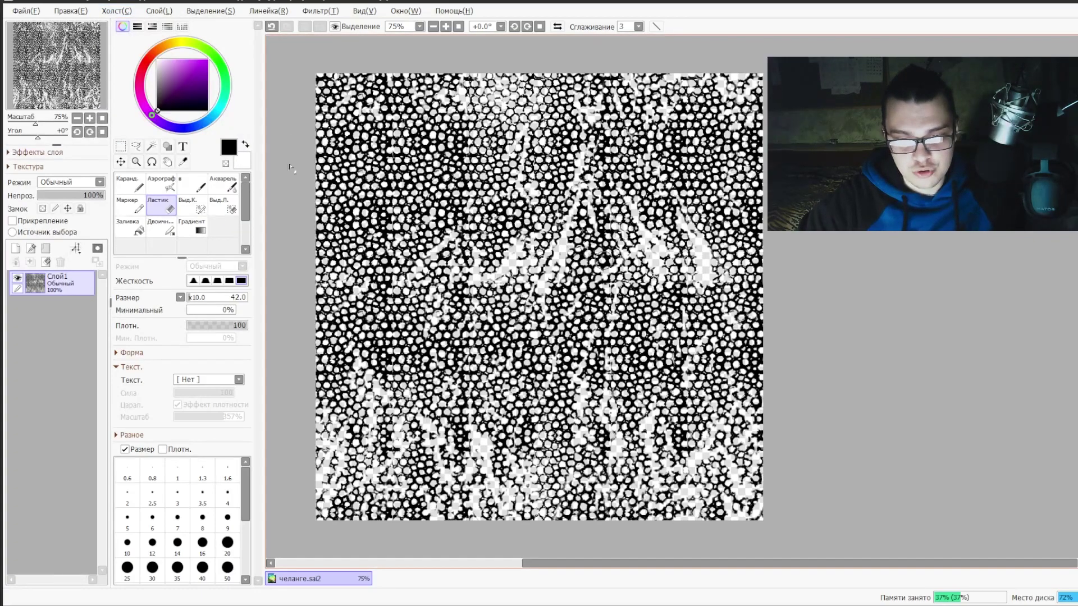
{"action": "left_click", "coordinate": [21, 13]}
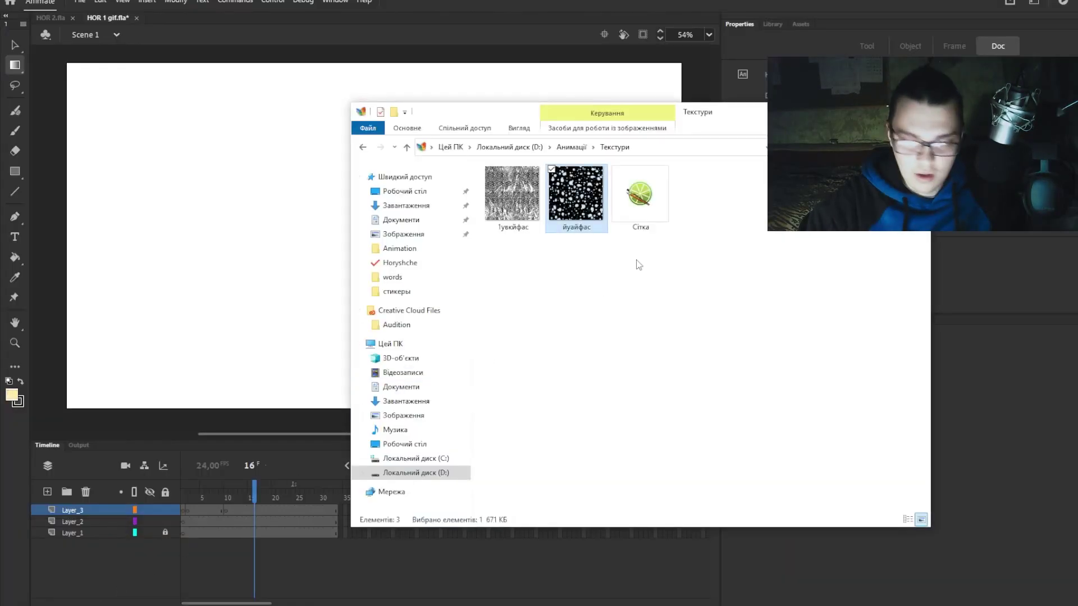
- Switch to Animate, import the texture 1увкйфас from the Текстури folder onto the stage, and break it apart to sample its bitmap fill
{"action": "left_click_drag", "start_coordinate": [512, 196], "coordinate": [143, 226]}
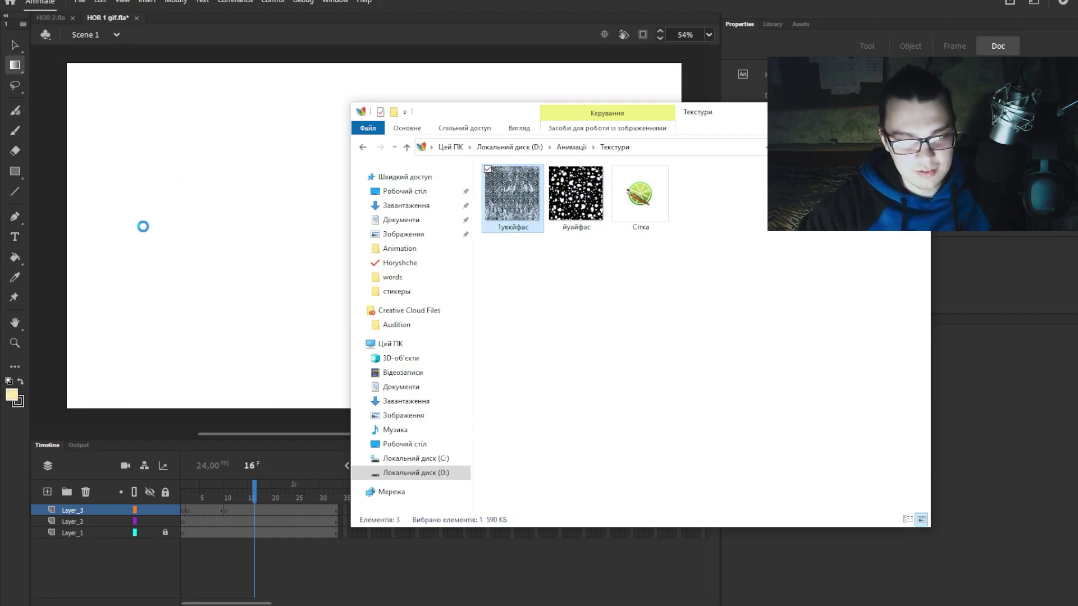
{"action": "key", "text": "ctrl+b"}
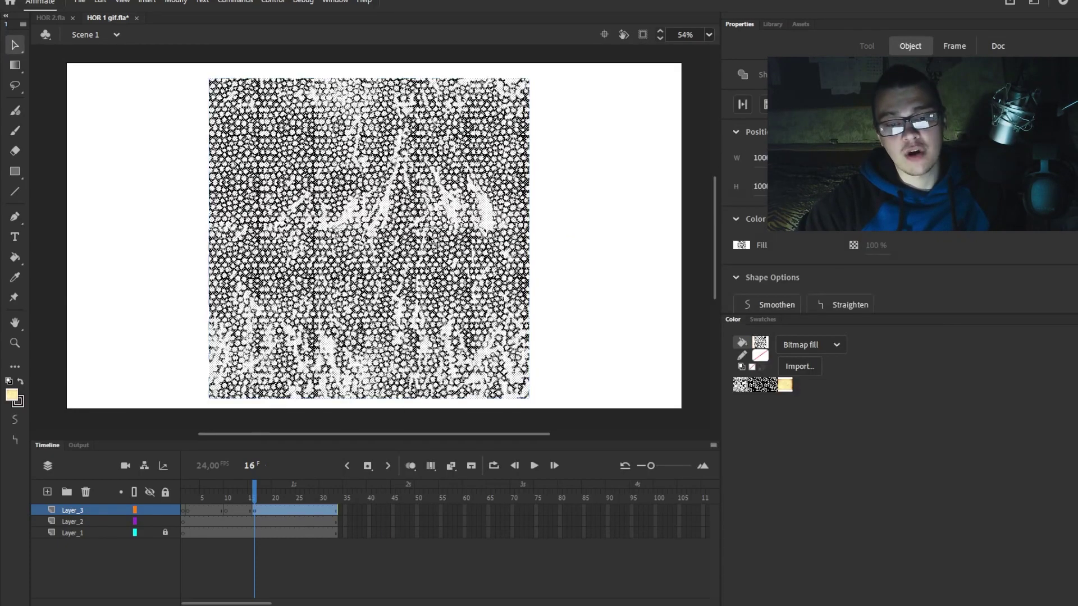
{"action": "key", "text": "i"}
{"action": "left_click", "coordinate": [418, 204]}
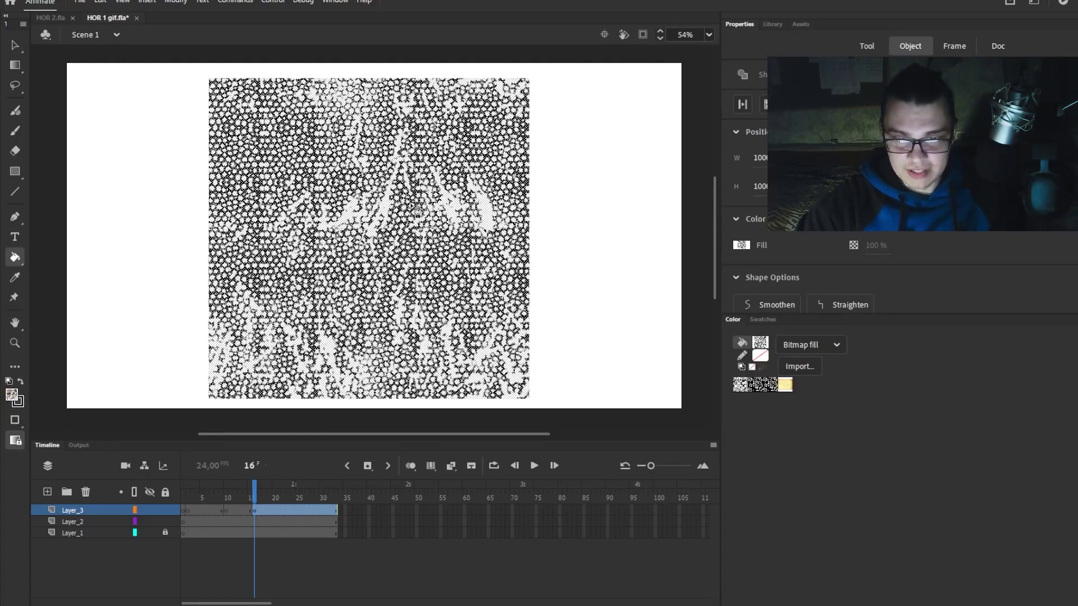
- Draw a freehand size 10 Brush stroke with the scale texture beside the bitmap, and delete the texture square
{"action": "key", "text": "b"}
{"action": "mouse_move", "coordinate": [598, 191]}
{"action": "left_mouse_down"}
{"action": "mouse_move", "coordinate": [617, 229]}
{"action": "mouse_move", "coordinate": [708, 269]}
{"action": "left_mouse_up"}
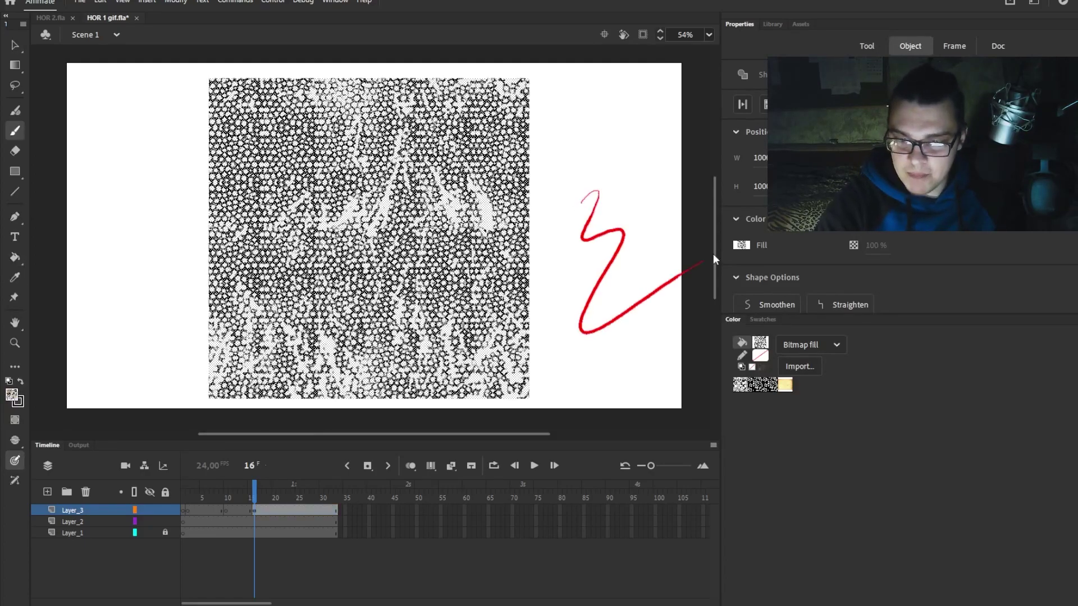
{"action": "key", "text": "v"}
{"action": "left_click", "coordinate": [490, 368]}
{"action": "key", "text": "Delete"}
- Move the scale-textured stroke to the middle of the canvas and enlarge it with Free Transform
{"action": "left_click_drag", "start_coordinate": [612, 275], "coordinate": [392, 232]}
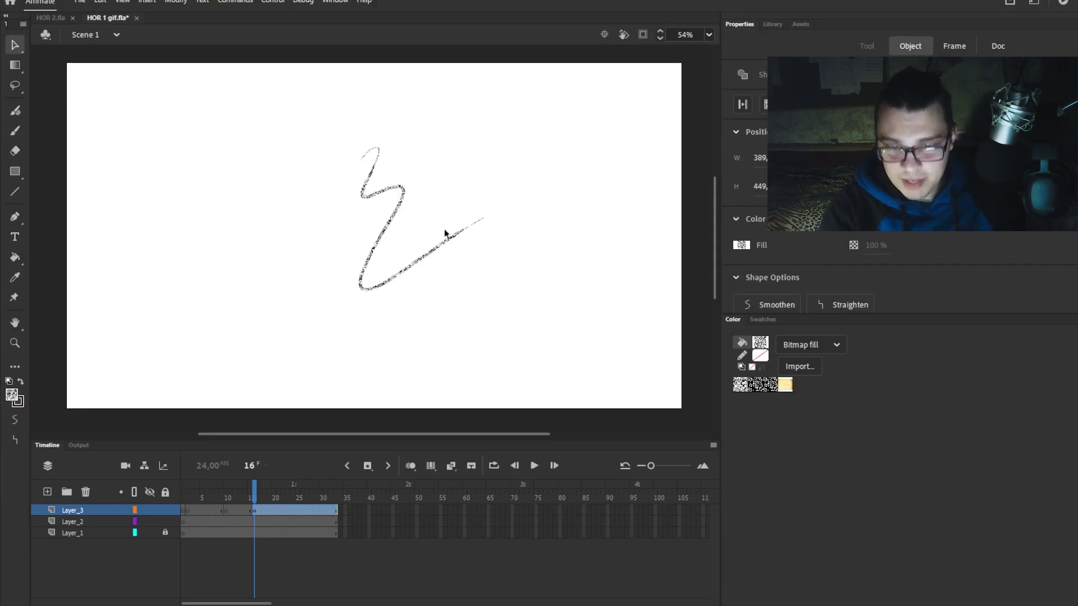
{"action": "key", "text": "q"}
{"action": "left_click_drag", "start_coordinate": [481, 289], "coordinate": [520, 335]}
{"action": "left_click", "coordinate": [549, 308]}
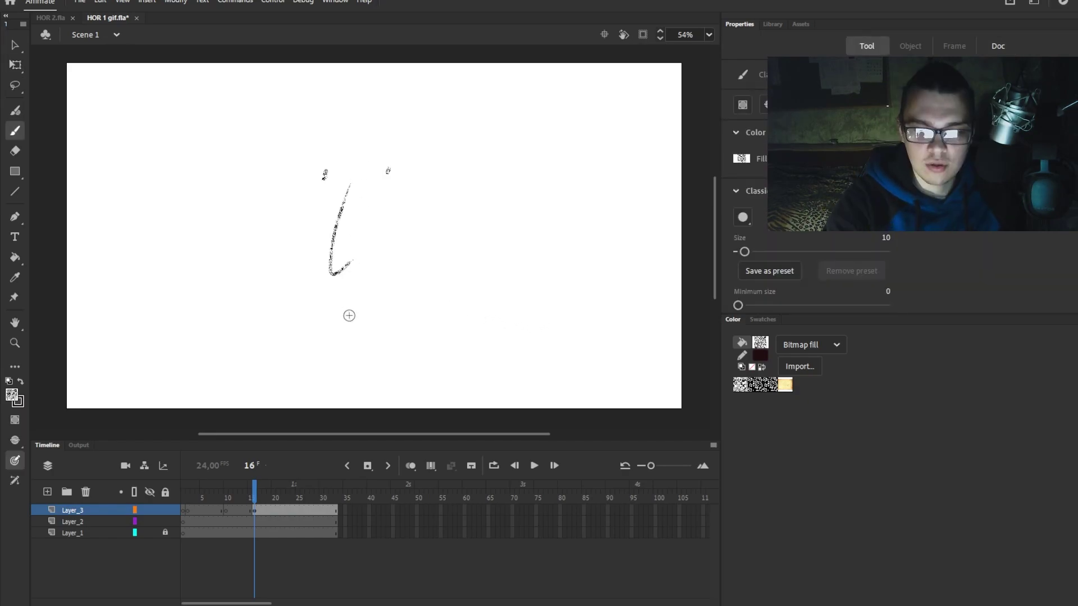
- Draw a freehand cartoon figure with a long body, two side limbs and facial features using the scale-textured Brush
{"action": "left_click_drag", "start_coordinate": [348, 302], "coordinate": [348, 307]}
{"action": "mouse_move", "coordinate": [332, 137]}
{"action": "left_mouse_down"}
{"action": "mouse_move", "coordinate": [305, 238]}
{"action": "mouse_move", "coordinate": [325, 323]}
{"action": "mouse_move", "coordinate": [360, 342]}
{"action": "mouse_move", "coordinate": [384, 305]}
{"action": "mouse_move", "coordinate": [401, 232]}
{"action": "mouse_move", "coordinate": [484, 205]}
{"action": "mouse_move", "coordinate": [487, 170]}
{"action": "mouse_move", "coordinate": [411, 187]}
{"action": "mouse_move", "coordinate": [407, 140]}
{"action": "mouse_move", "coordinate": [337, 114]}
{"action": "left_mouse_up"}
- Rescale the bitmap pattern in the figure's outlines with Gradient Transform
{"action": "mouse_move", "coordinate": [261, 251]}
{"action": "left_mouse_down"}
{"action": "mouse_move", "coordinate": [65, 447]}
{"action": "mouse_move", "coordinate": [214, 299]}
{"action": "mouse_move", "coordinate": [127, 382]}
{"action": "mouse_move", "coordinate": [2, 533]}
{"action": "left_mouse_up"}
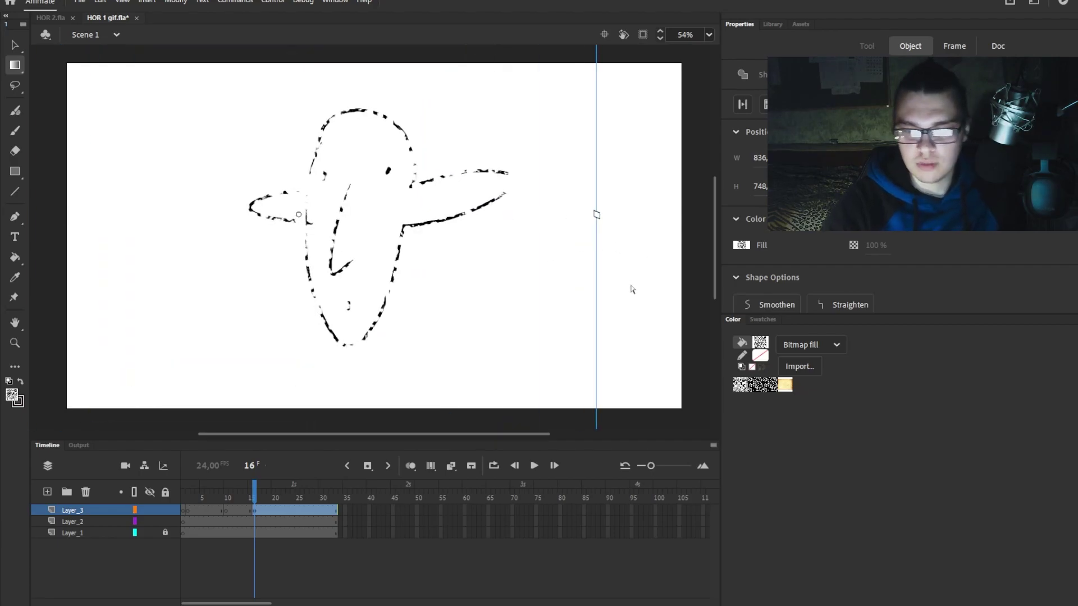
{"action": "key", "text": "ctrl+minus"}
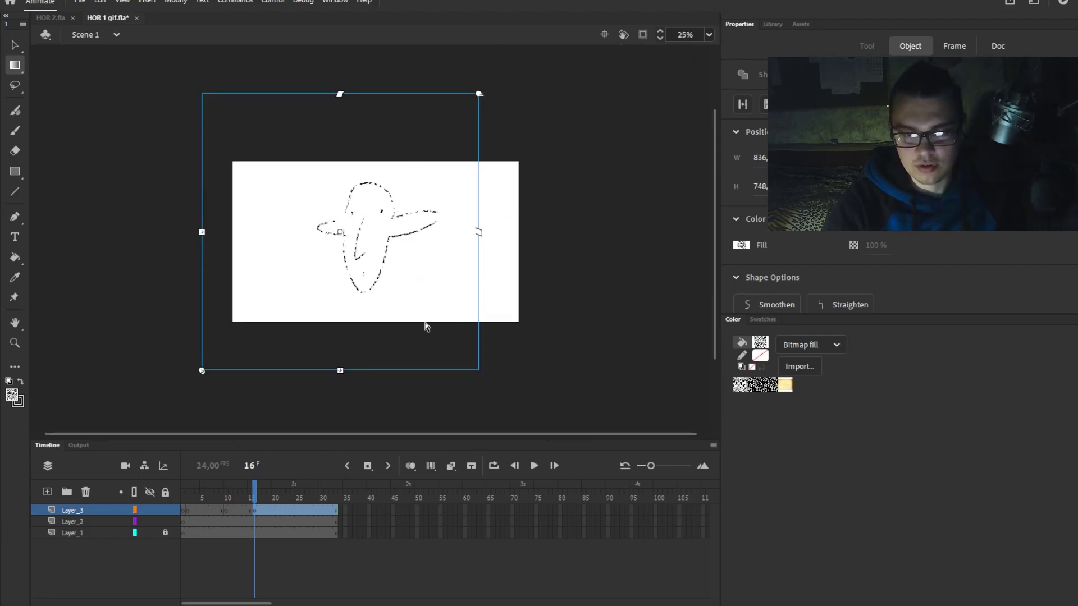
{"action": "left_click_drag", "start_coordinate": [202, 370], "coordinate": [192, 379]}
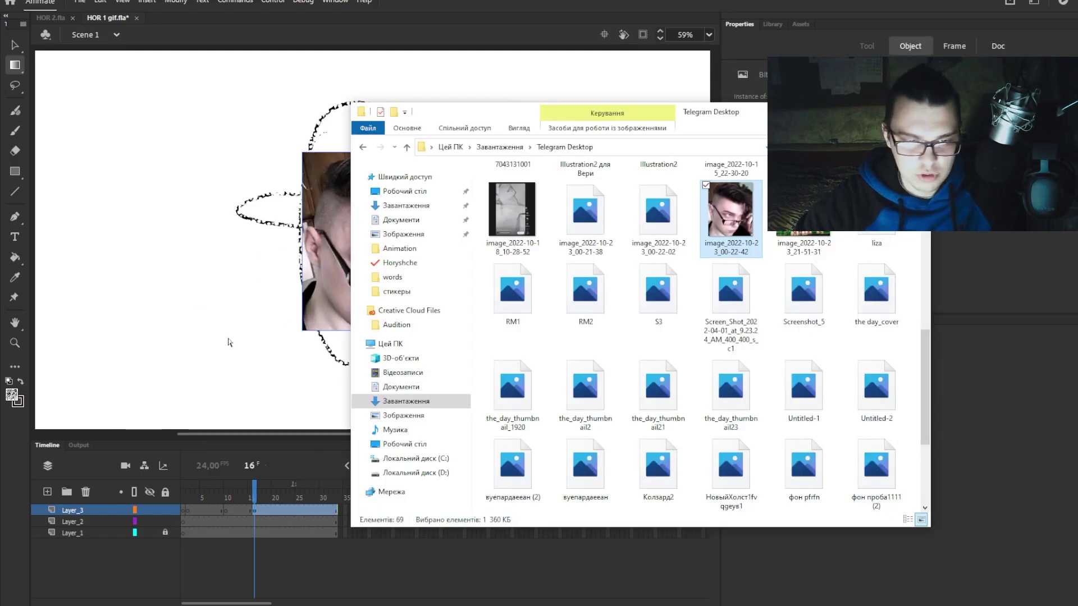
- Import the portrait photo, use it as the bitmap fill of the figure's outlines and scale its pattern
{"action": "left_click", "coordinate": [228, 338]}
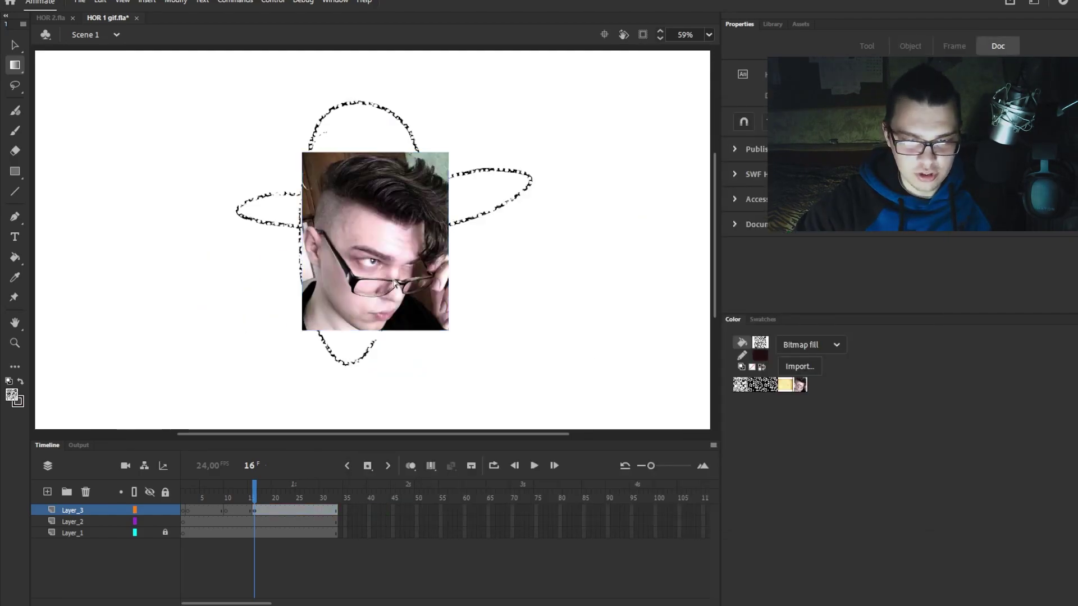
{"action": "key", "text": "v"}
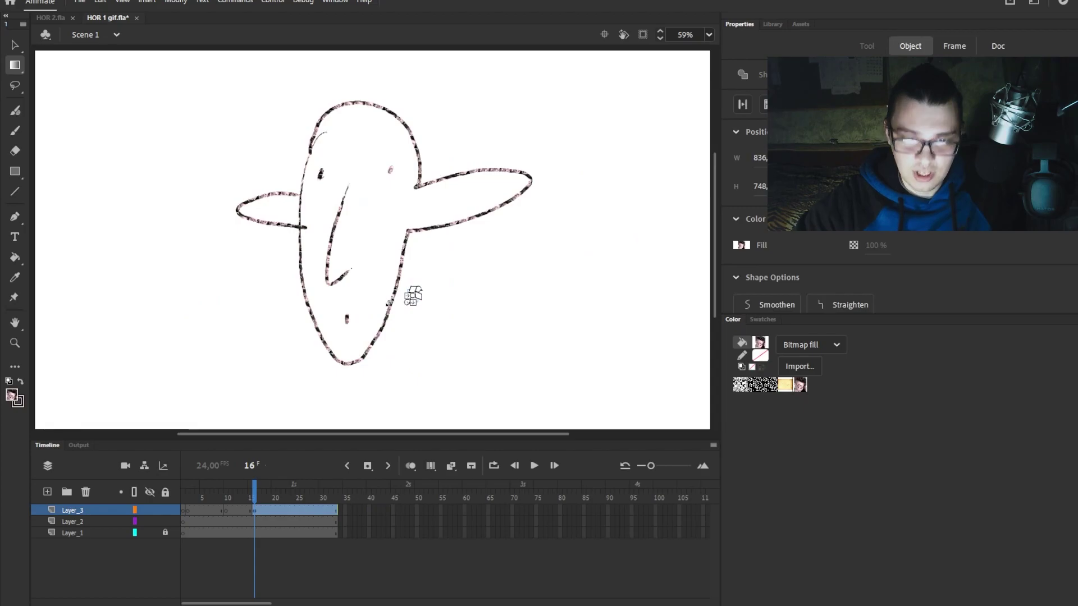
{"action": "left_click_drag", "start_coordinate": [405, 305], "coordinate": [373, 324]}
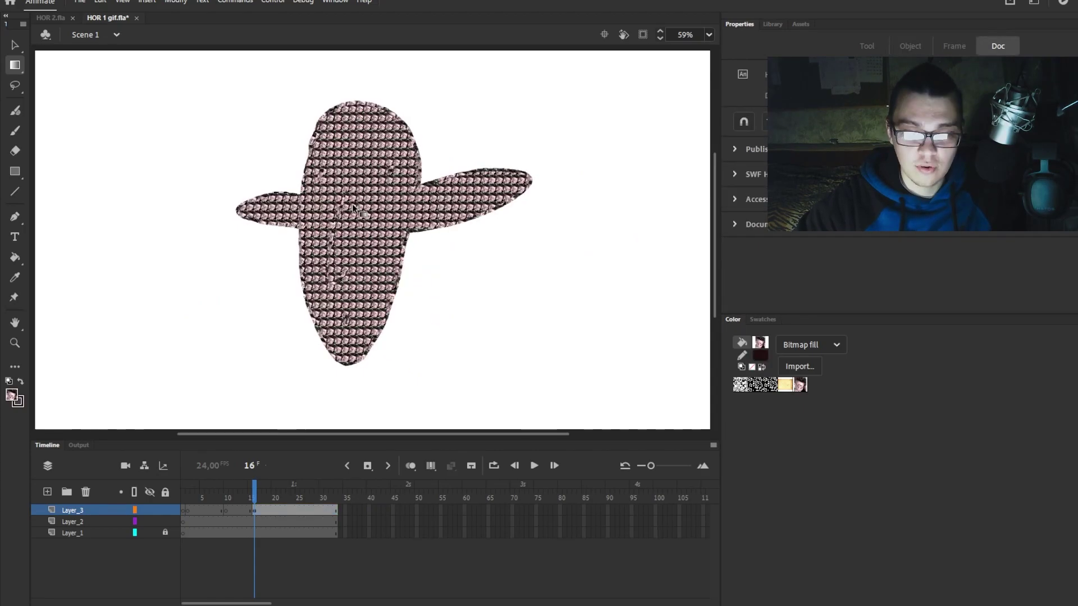
- Fill the figure's interior with the portrait bitmap and enlarge the photo inside it with Gradient Transform
{"action": "left_click", "coordinate": [354, 205]}
{"action": "left_click_drag", "start_coordinate": [353, 207], "coordinate": [270, 281]}
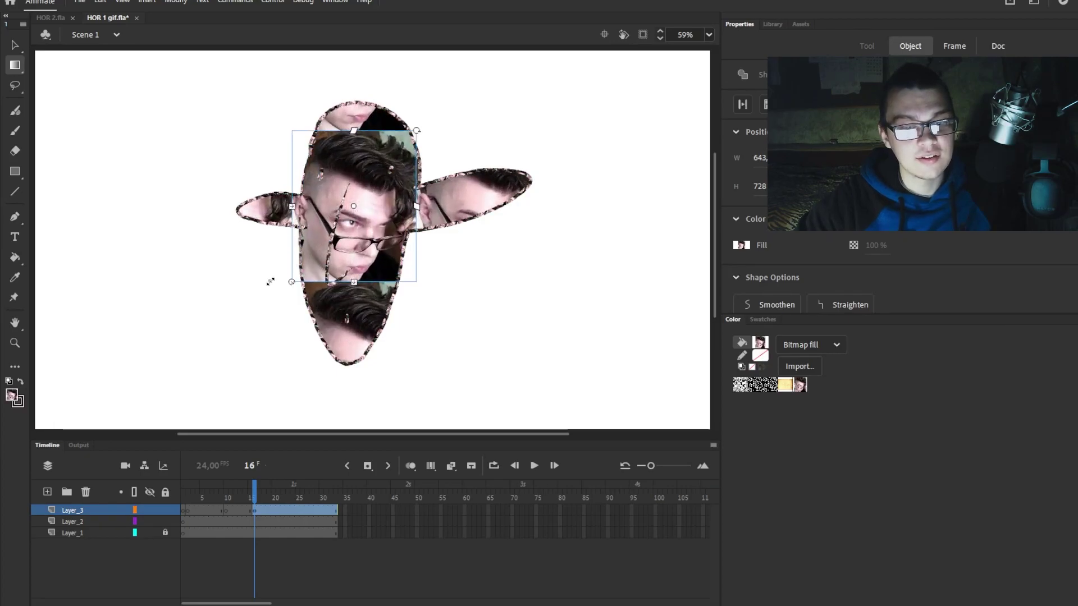